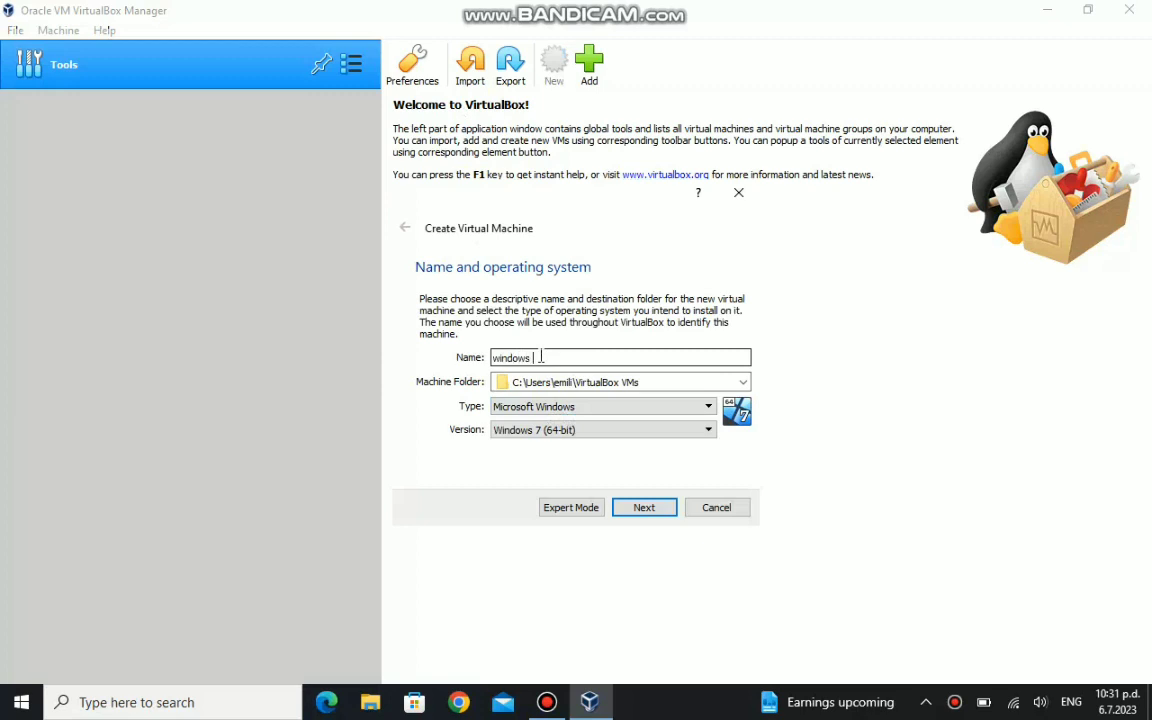
Step: Name the new virtual machine "windows 98 with only 24 mb ram" and continue to its memory size
{"action": "type", "text": "98 w"}
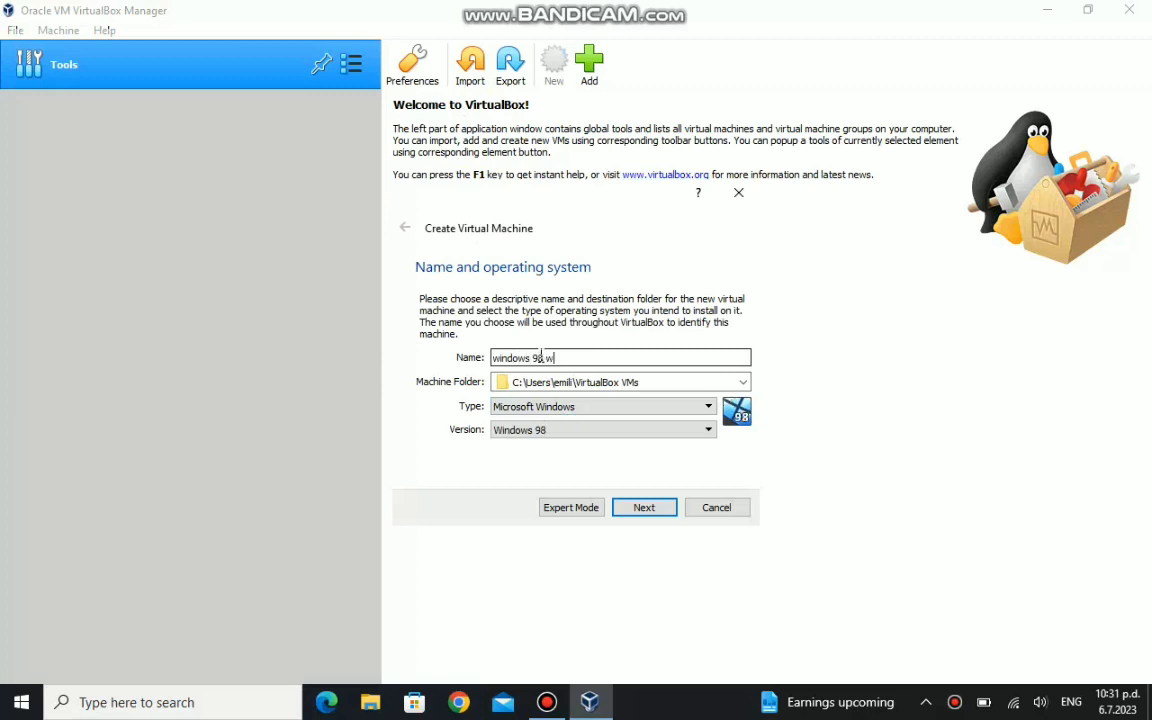
{"action": "type", "text": "ith onm"}
{"action": "key", "text": "BackSpace"}
{"action": "type", "text": "ly 24 mb ram"}
{"action": "left_click", "coordinate": [644, 507]}
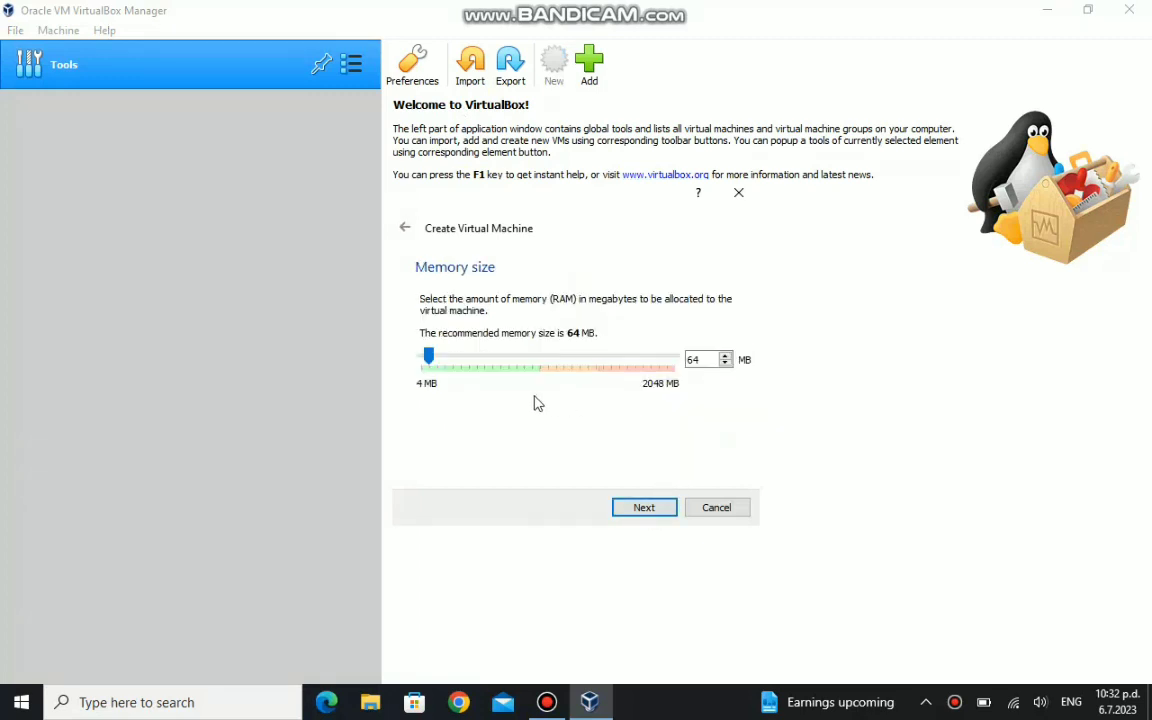
Step: Set the new virtual machine's memory size to 24 MB
{"action": "left_click", "coordinate": [706, 359]}
{"action": "key", "text": "BackSpace"}
{"action": "key", "text": "BackSpace"}
{"action": "type", "text": "24"}
{"action": "left_click", "coordinate": [652, 507]}
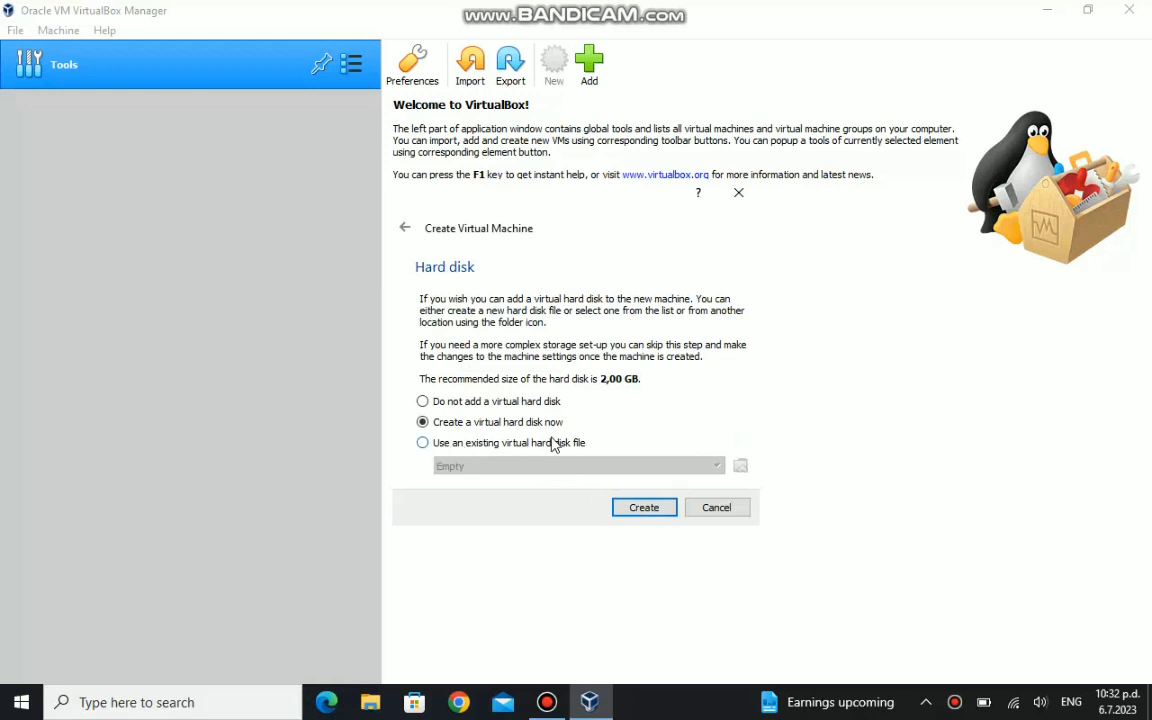
Step: Create a dynamically allocated VHD virtual hard disk of about 5.95 GB for the new machine
{"action": "left_click", "coordinate": [632, 510]}
{"action": "left_click", "coordinate": [470, 334]}
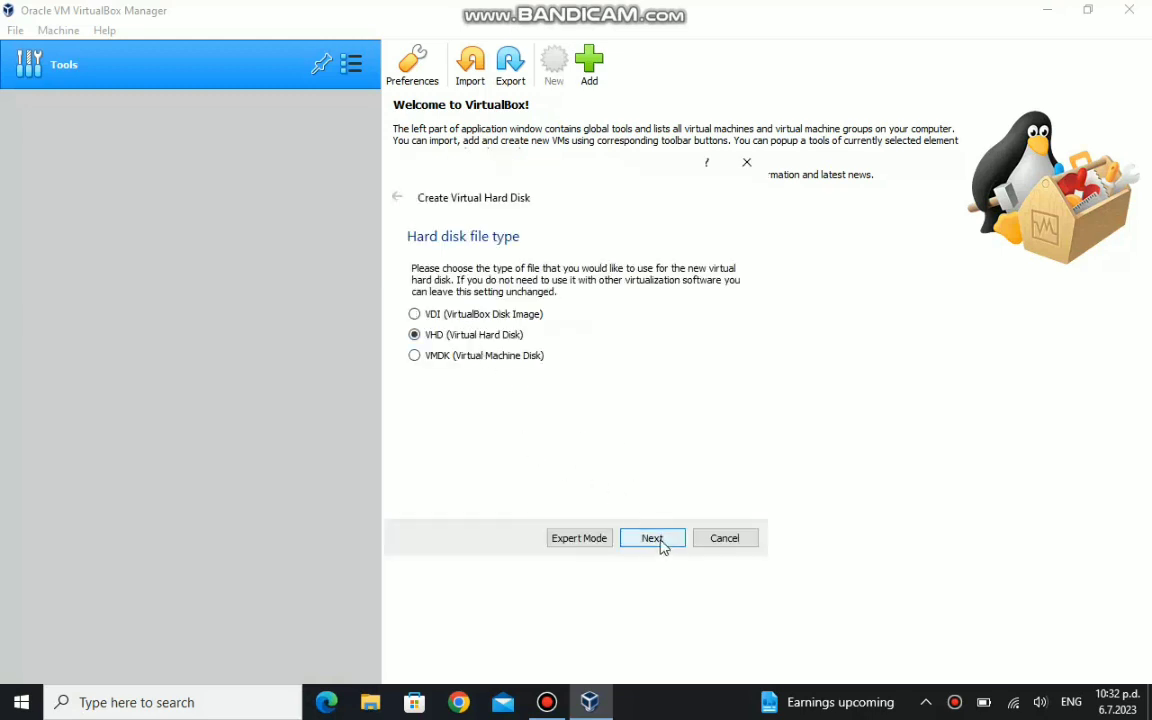
{"action": "left_click", "coordinate": [653, 537]}
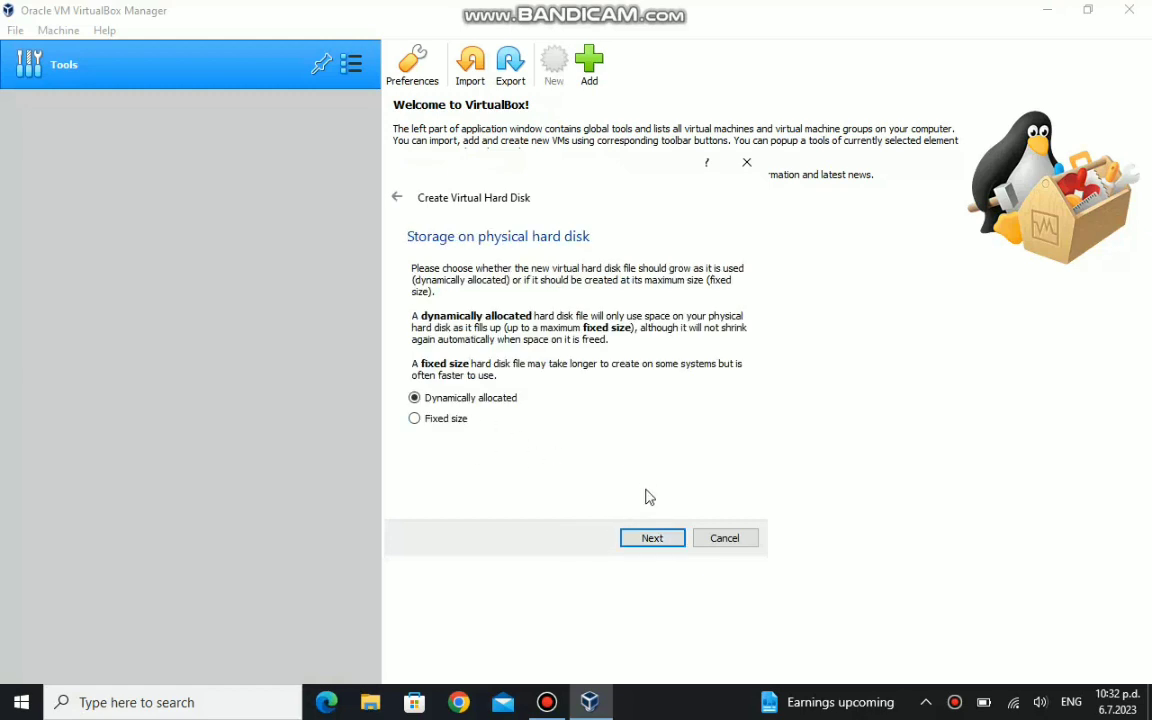
{"action": "left_click", "coordinate": [655, 539]}
{"action": "mouse_move", "coordinate": [537, 372]}
{"action": "left_mouse_down"}
{"action": "mouse_move", "coordinate": [497, 373]}
{"action": "mouse_move", "coordinate": [558, 378]}
{"action": "left_mouse_up"}
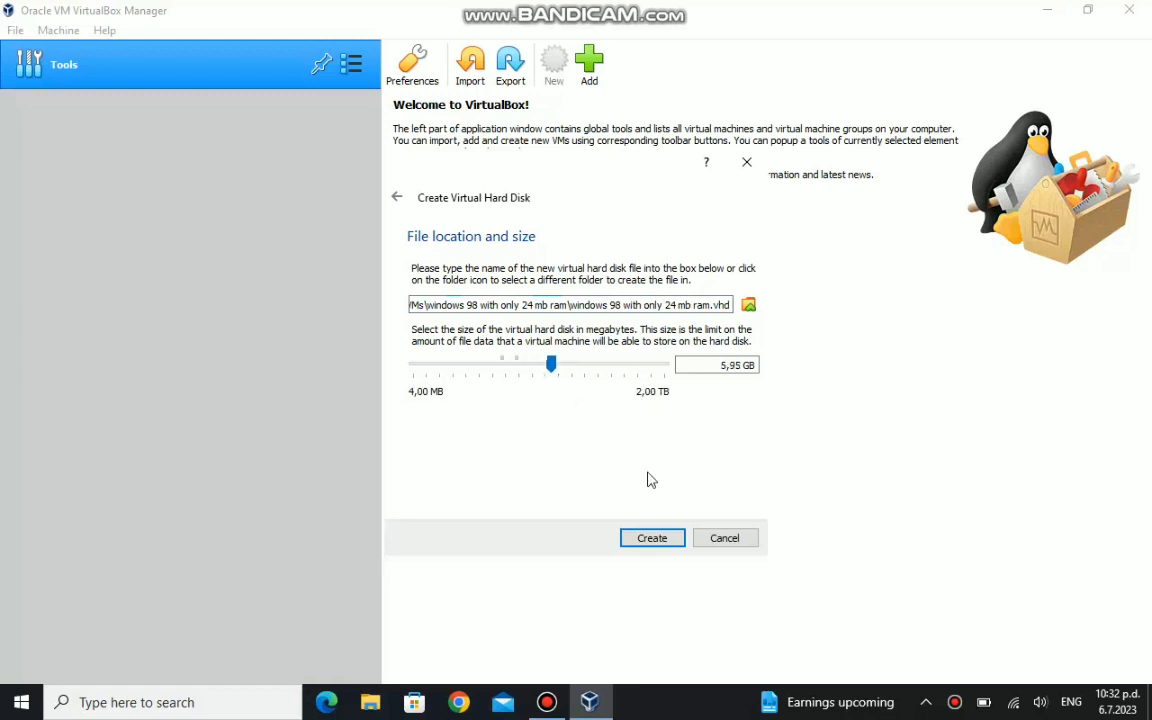
{"action": "left_click", "coordinate": [658, 540]}
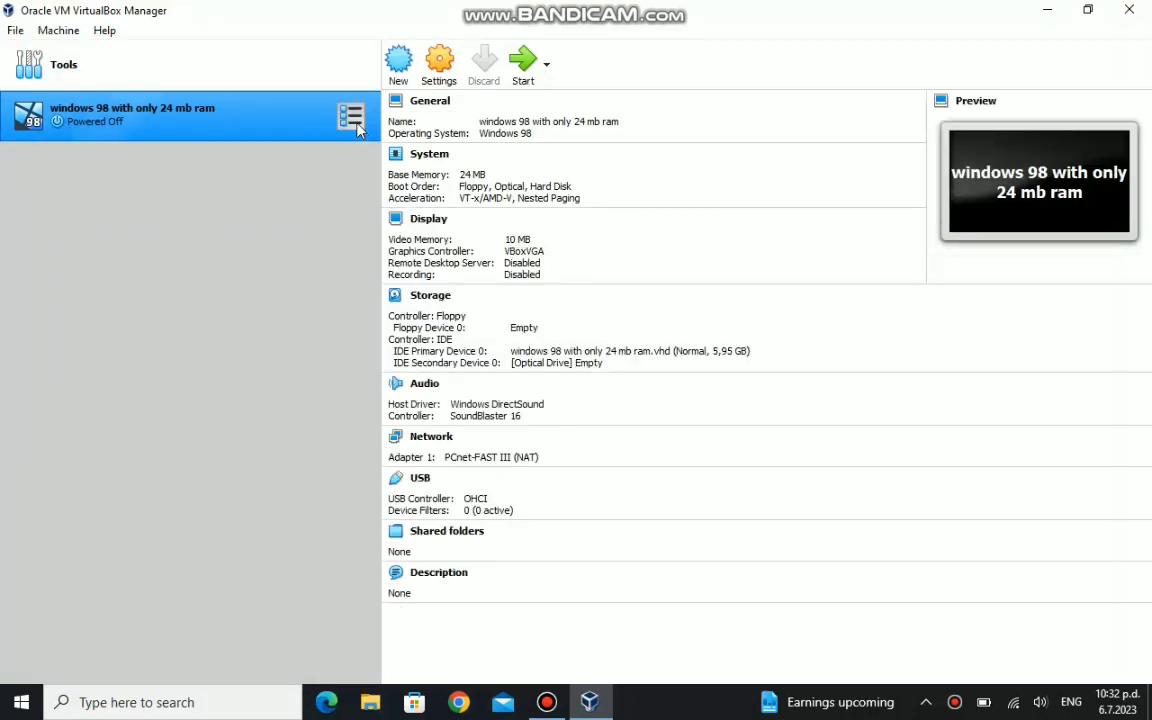
Step: Exclude Floppy from the boot order in the virtual machine's system settings
{"action": "right_click", "coordinate": [348, 117]}
{"action": "left_click", "coordinate": [367, 136]}
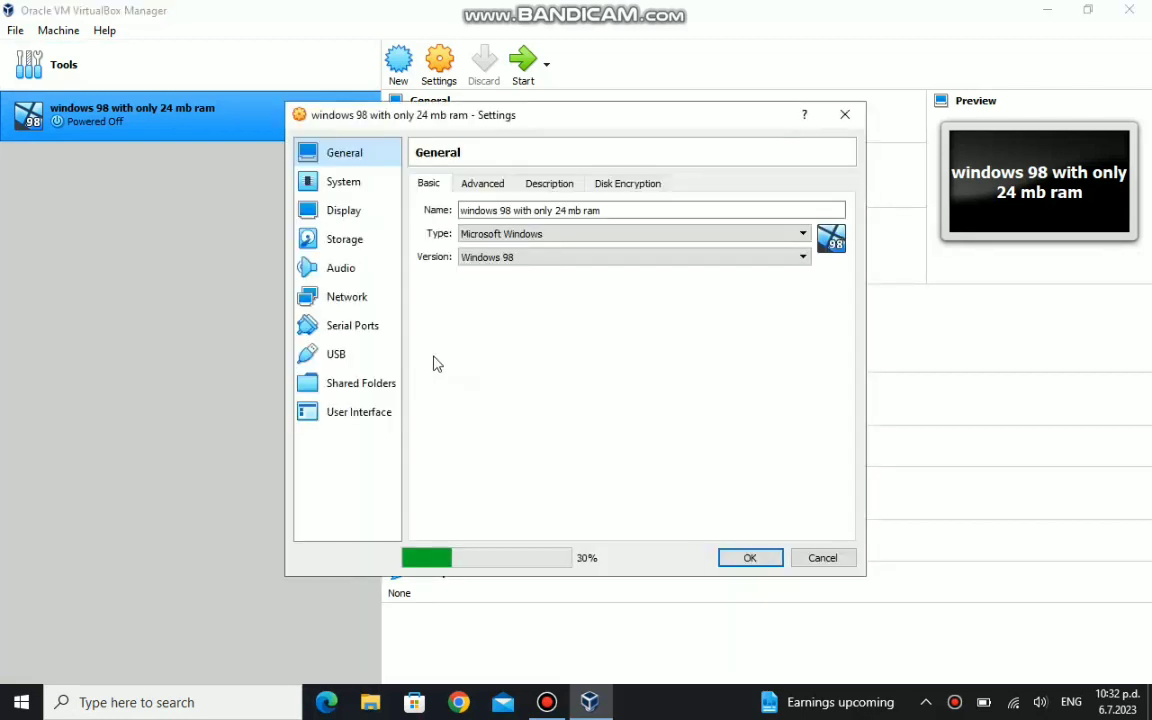
{"action": "left_click", "coordinate": [328, 180]}
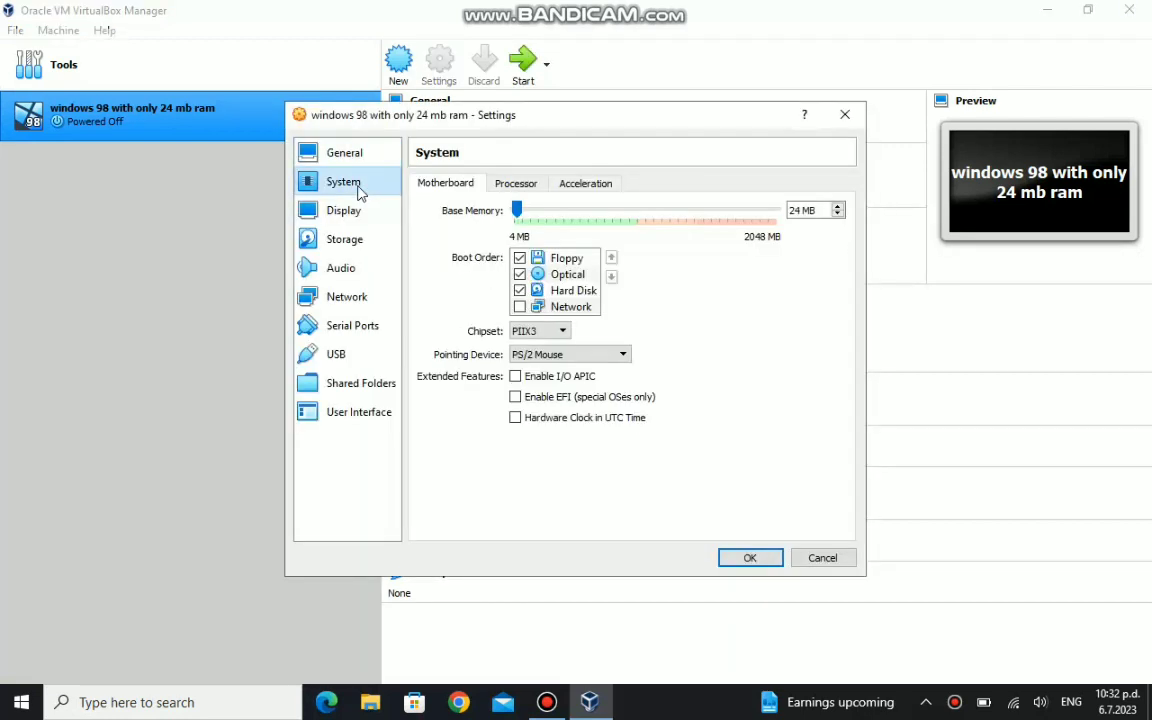
{"action": "left_click", "coordinate": [520, 258]}
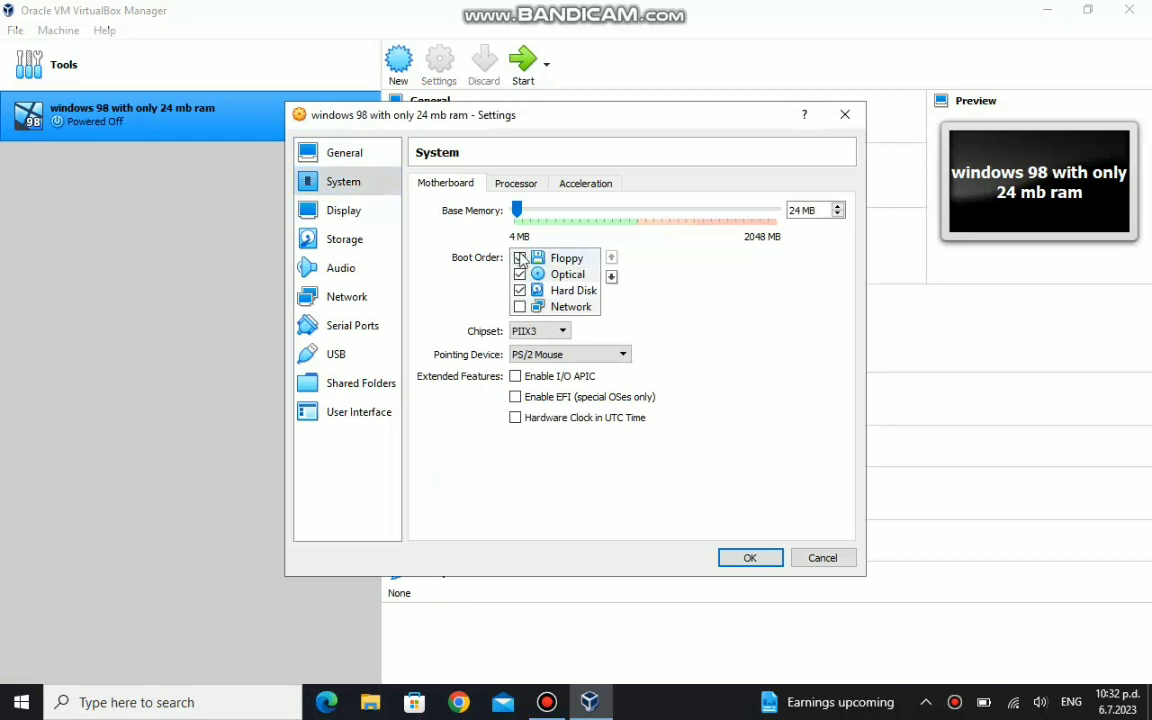
Step: Remove the floppy controller from the virtual machine's storage devices
{"action": "left_click", "coordinate": [337, 211]}
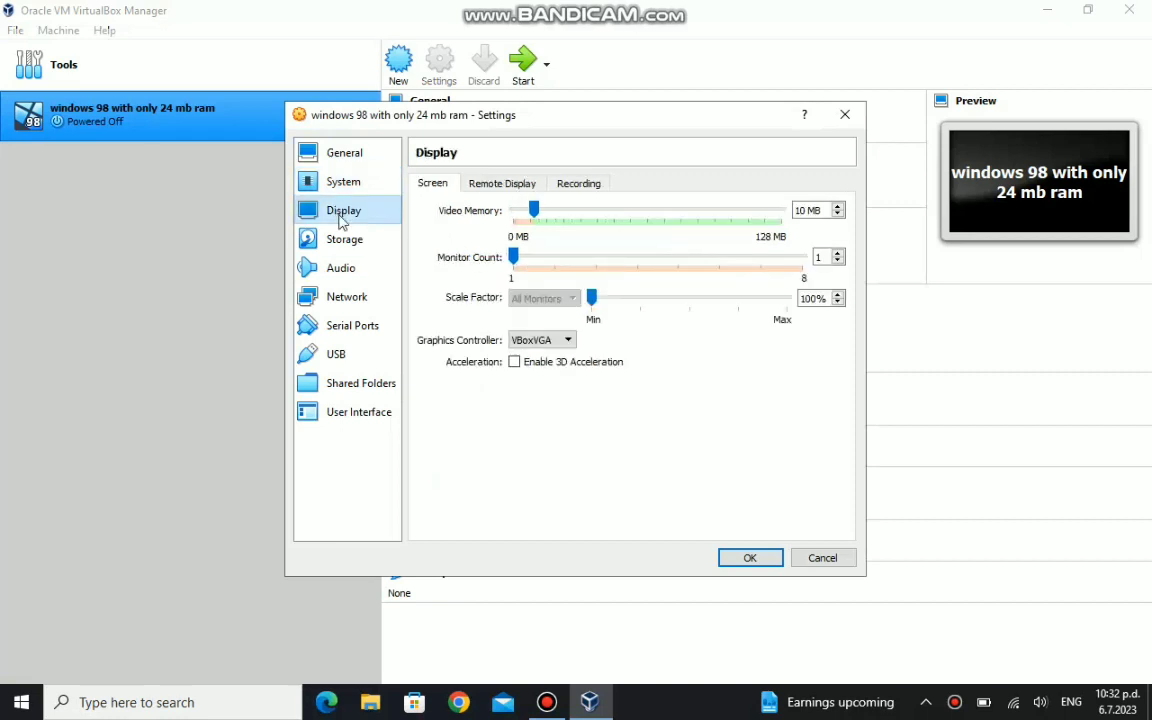
{"action": "left_click", "coordinate": [328, 242]}
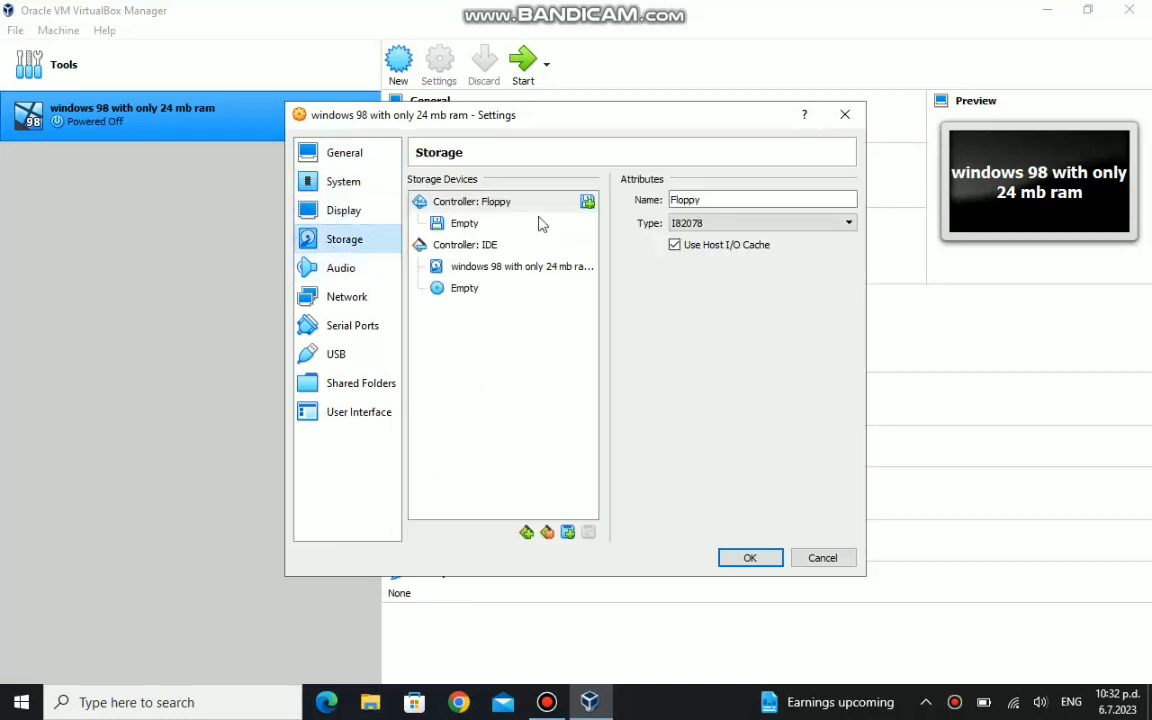
{"action": "right_click", "coordinate": [566, 203]}
{"action": "left_click", "coordinate": [580, 230]}
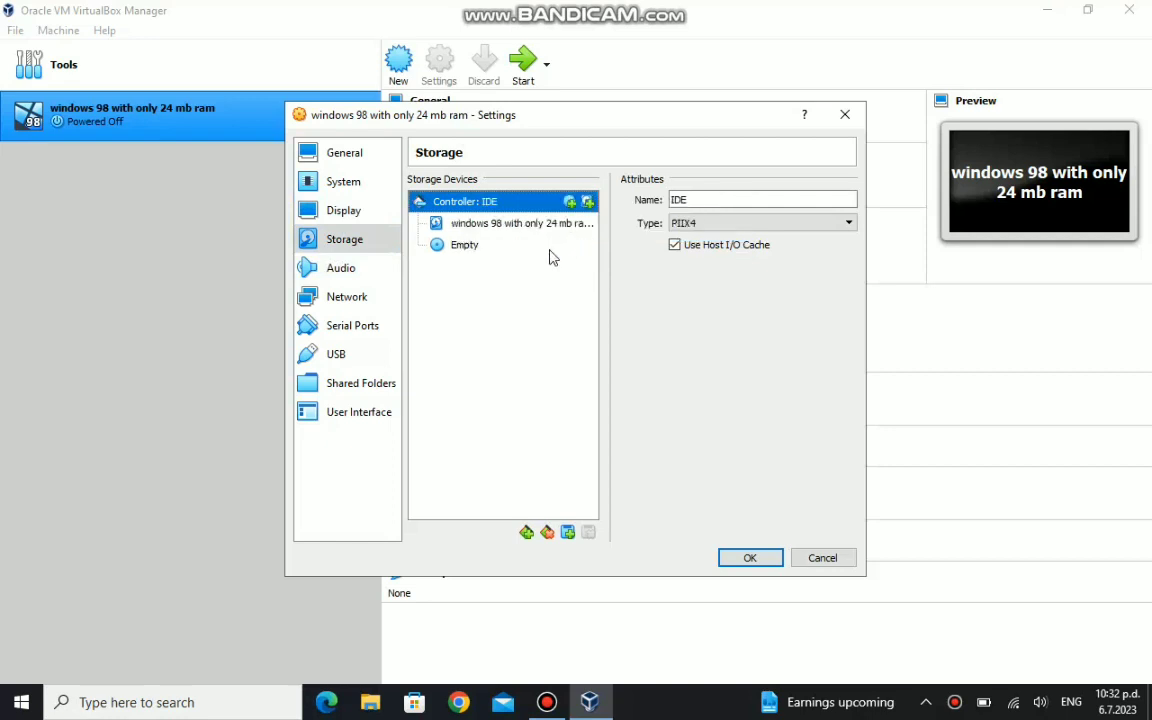
Step: Load the Windows 98 Second Edition.iso disk file into the empty IDE optical drive
{"action": "left_click", "coordinate": [440, 245]}
{"action": "left_click", "coordinate": [847, 200]}
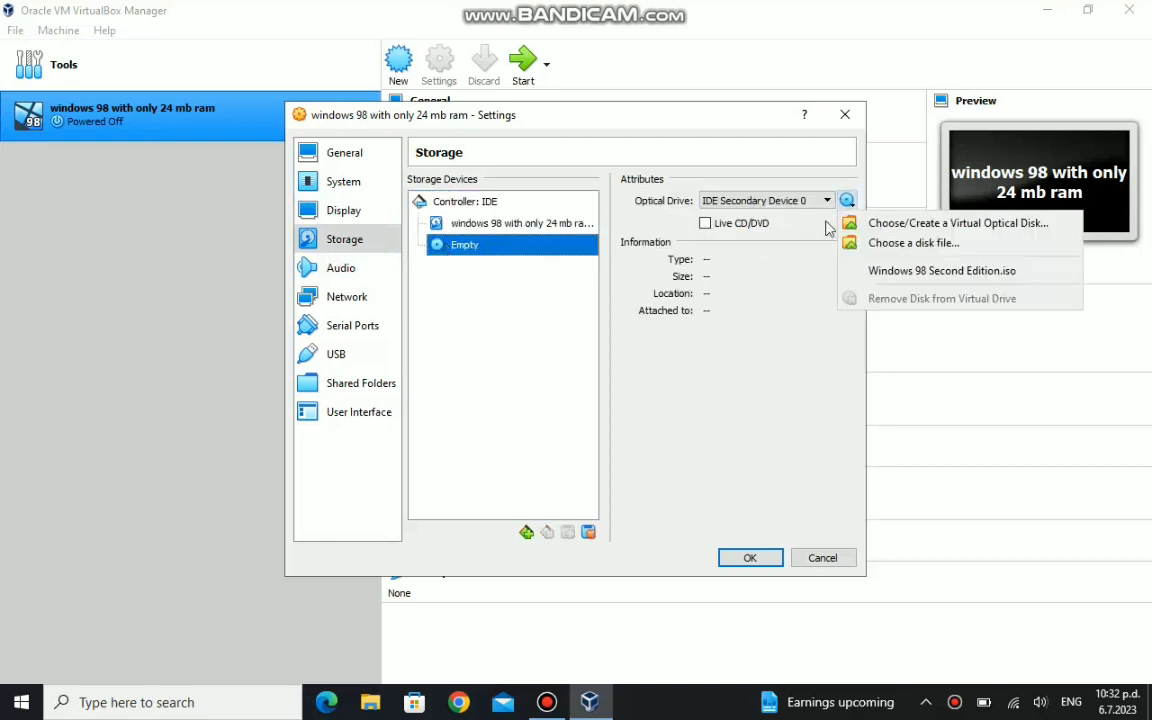
{"action": "left_click", "coordinate": [905, 245]}
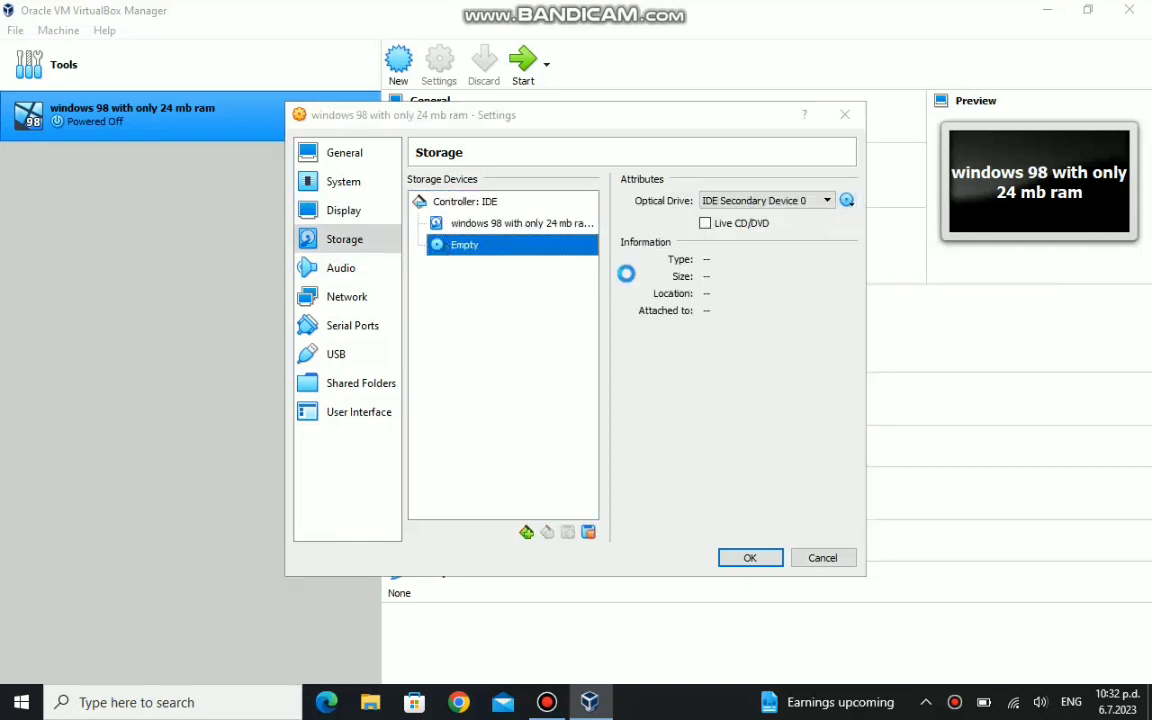
{"action": "double_click", "coordinate": [571, 283]}
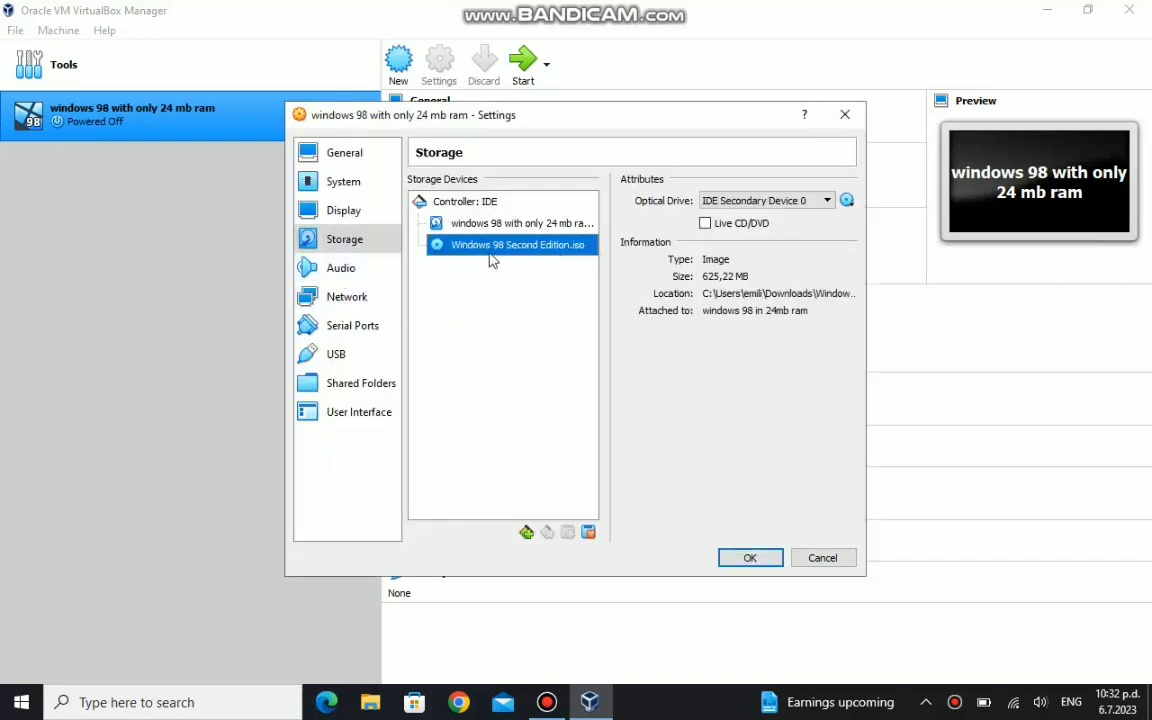
Step: Review the audio, network, serial port, USB, shared folder and user interface settings, and save the machine's settings
{"action": "left_click", "coordinate": [382, 272]}
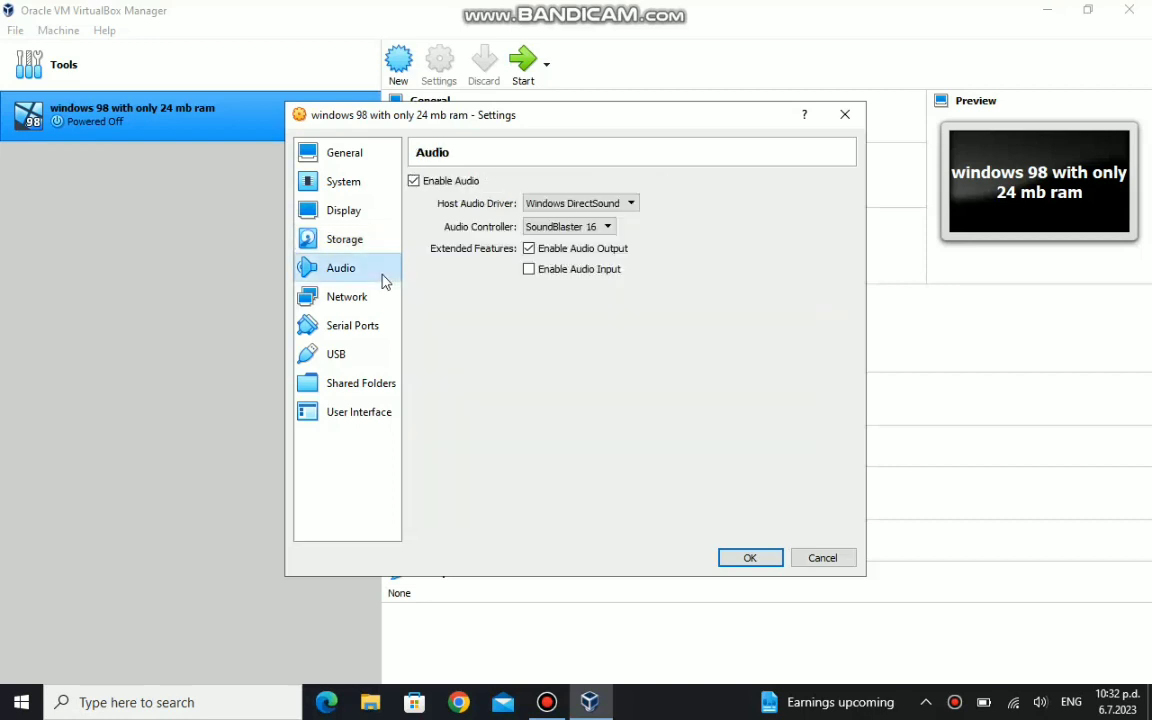
{"action": "left_click", "coordinate": [377, 296]}
{"action": "left_click", "coordinate": [368, 272]}
{"action": "left_click", "coordinate": [360, 300]}
{"action": "left_click", "coordinate": [352, 325]}
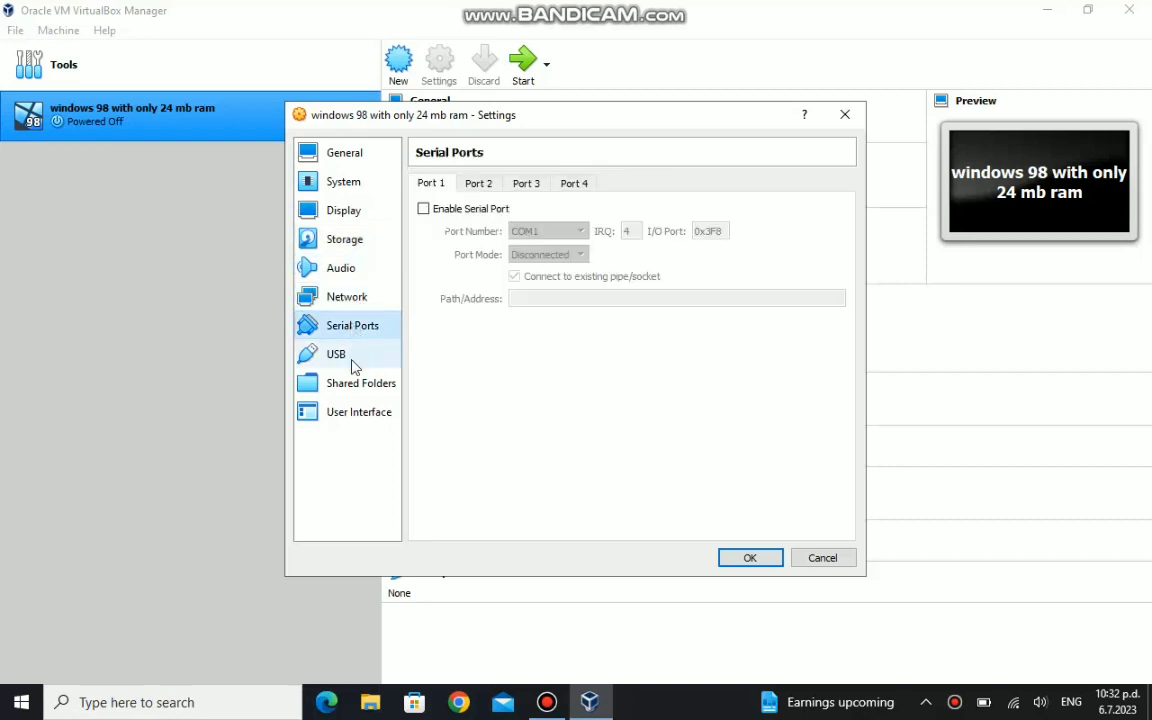
{"action": "left_click", "coordinate": [340, 354]}
{"action": "left_click", "coordinate": [352, 385]}
{"action": "left_click", "coordinate": [347, 411]}
{"action": "left_click", "coordinate": [340, 383]}
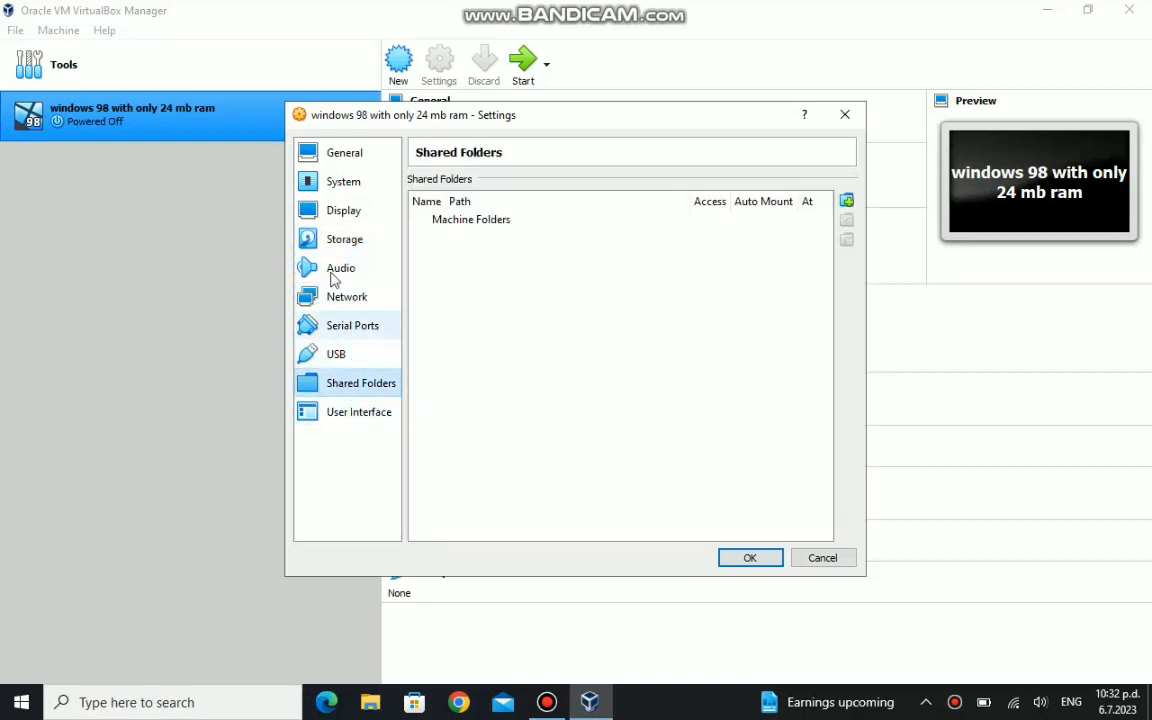
{"action": "left_click", "coordinate": [344, 153]}
{"action": "left_click", "coordinate": [762, 559]}
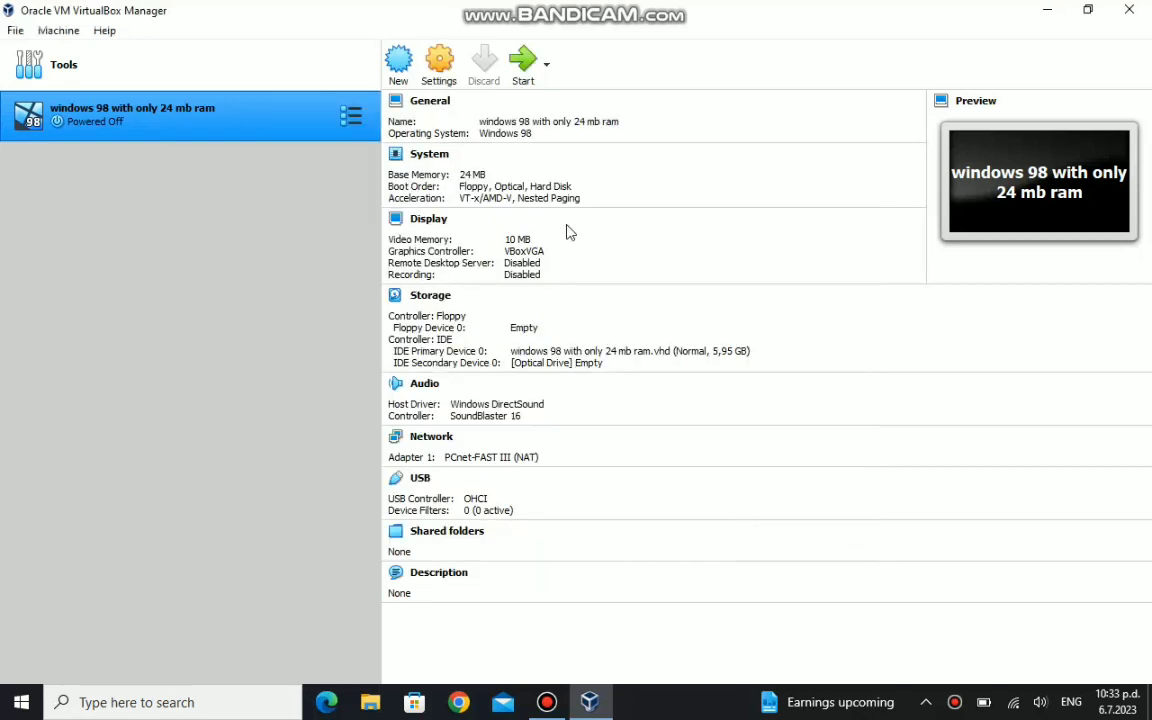
Step: Start the virtual machine in full-screen mode and boot it from CD-ROM
{"action": "left_click", "coordinate": [519, 70]}
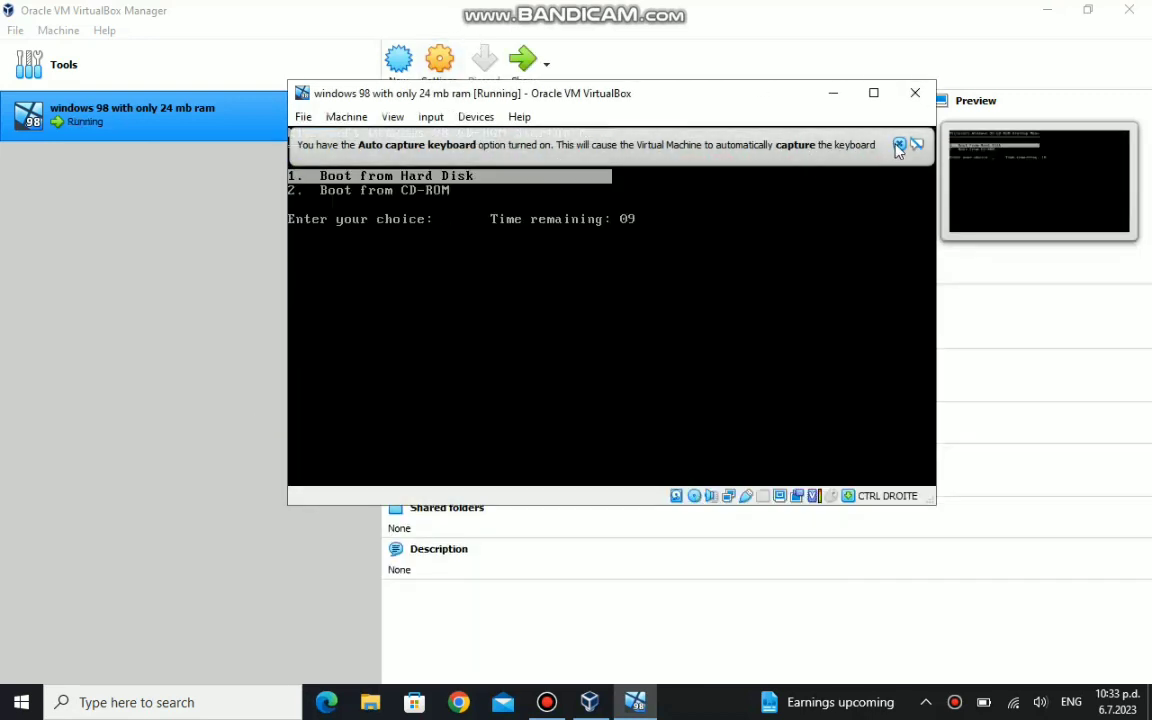
{"action": "key", "text": "Down"}
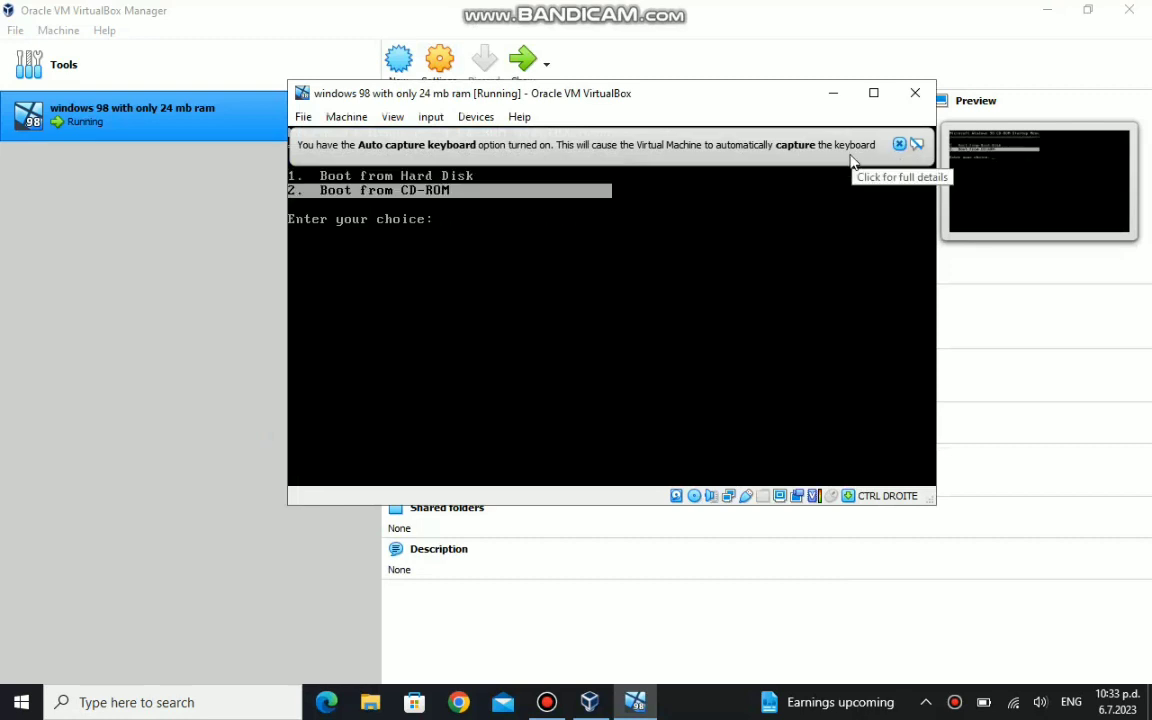
{"action": "left_click", "coordinate": [394, 117]}
{"action": "left_click", "coordinate": [398, 139]}
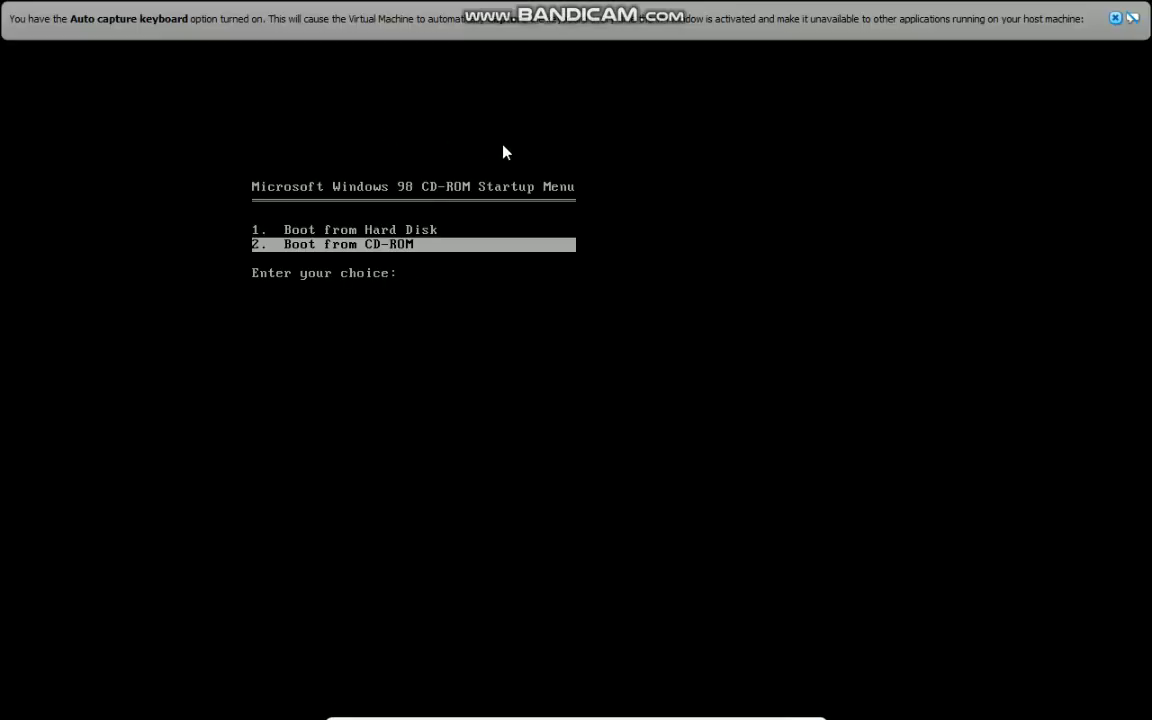
{"action": "key", "text": "Return"}
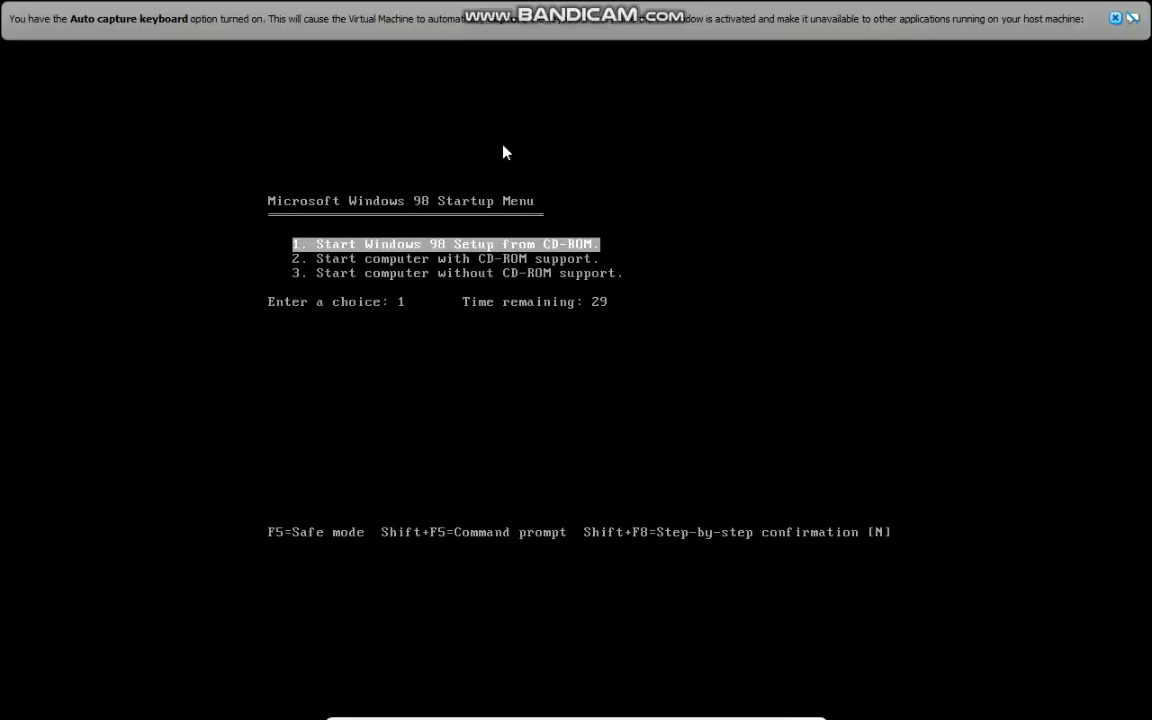
Step: Start Windows 98 Setup from CD-ROM, dismiss the keyboard capture notice, and continue past the welcome screen
{"action": "key", "text": "Return"}
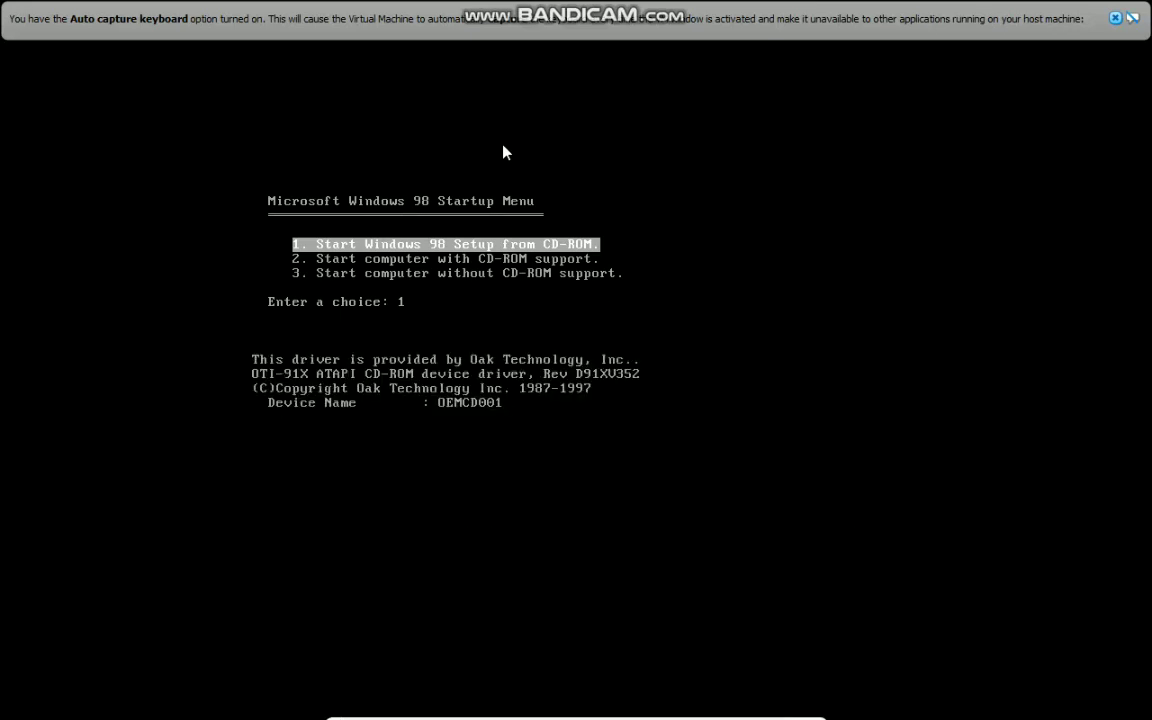
{"action": "left_click", "coordinate": [1116, 20]}
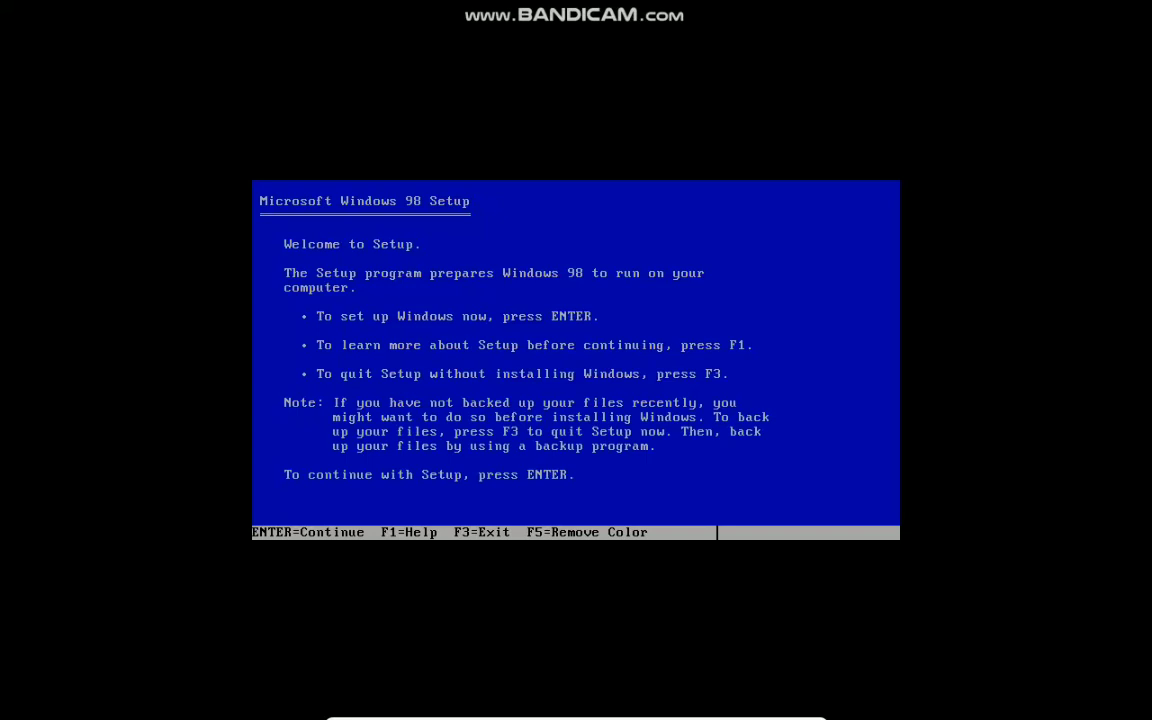
{"action": "key", "text": "Return"}
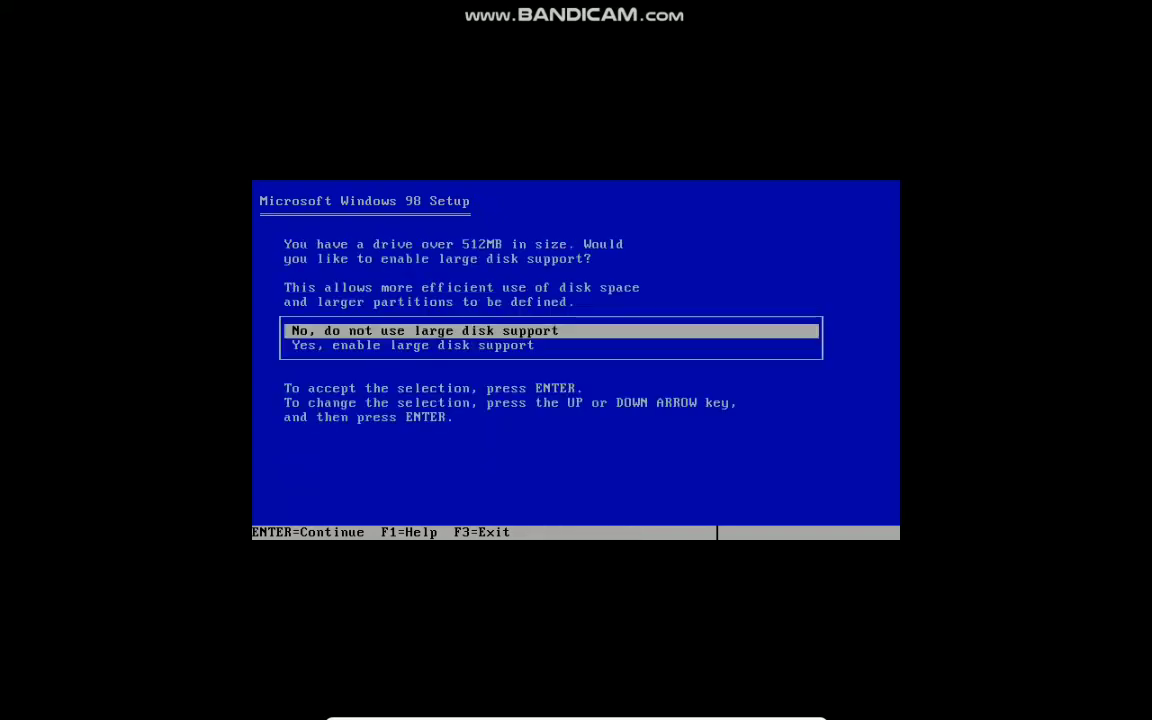
Step: Enable large disk support in Windows 98 Setup and restart the virtual machine
{"action": "key", "text": "Down"}
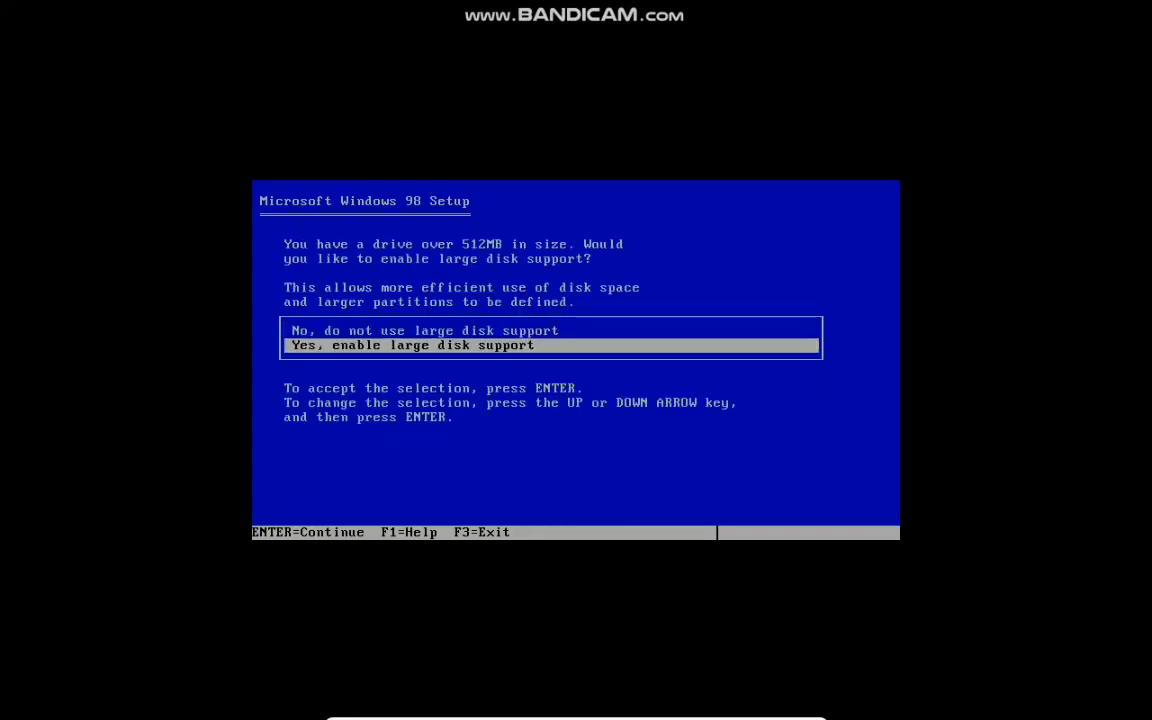
{"action": "key", "text": "Return"}
{"action": "key", "text": "Return"}
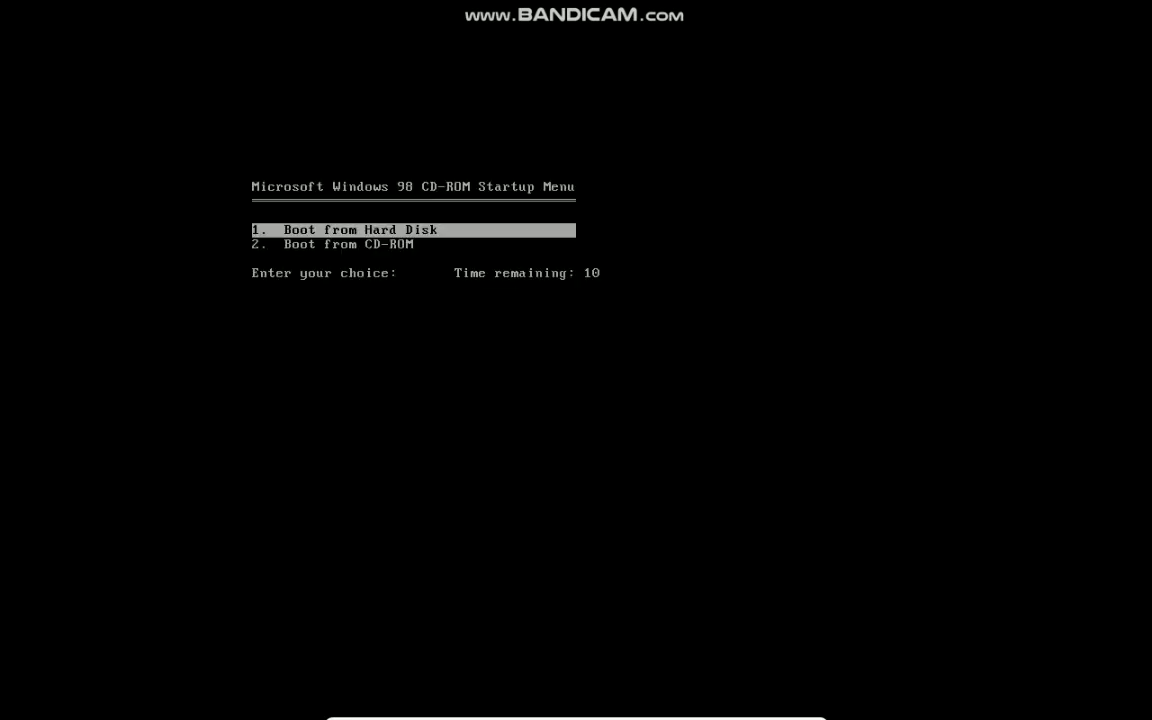
Step: Boot from CD-ROM into Windows 98 Setup again and run the routine system check
{"action": "key", "text": "Down"}
{"action": "key", "text": "Return"}
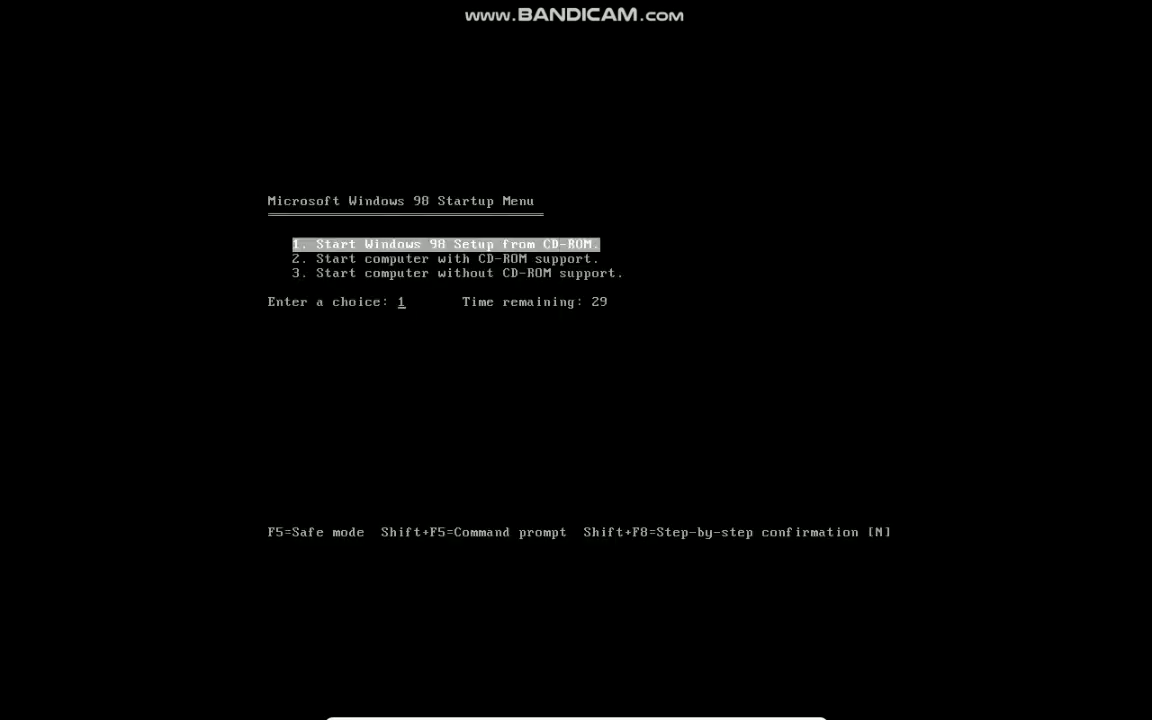
{"action": "key", "text": "Return"}
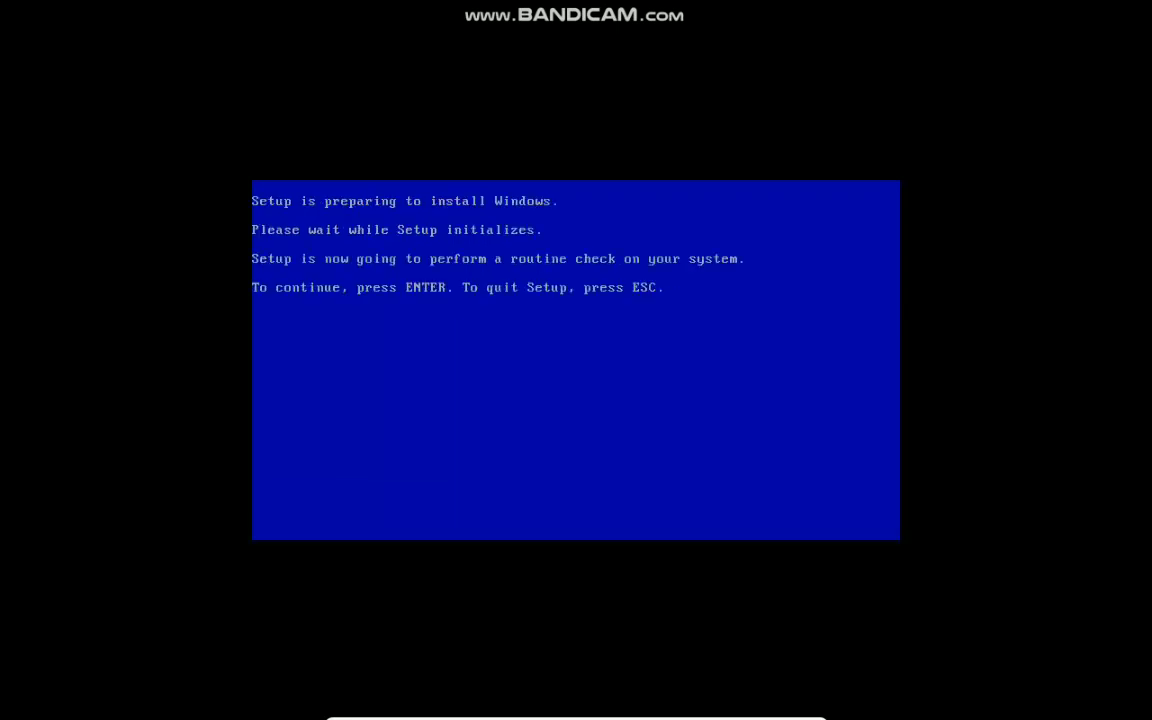
{"action": "key", "text": "Return"}
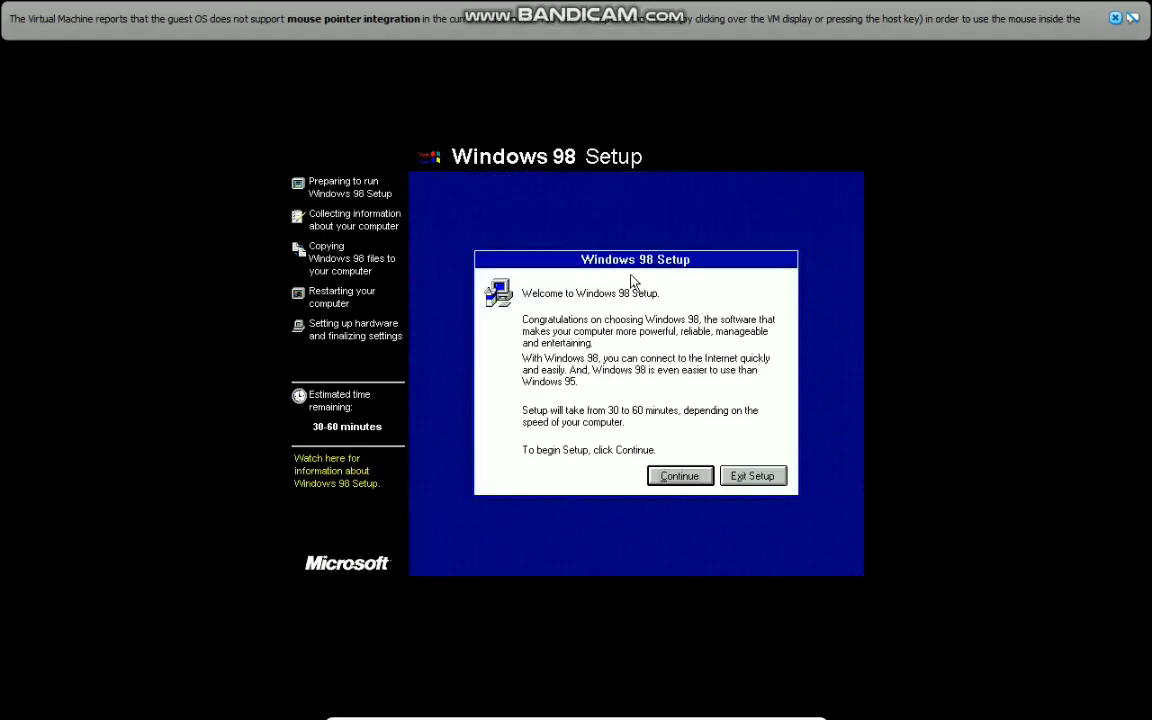
Step: Begin the Windows 98 Setup wizard, accepting C:\WINDOWS as the install directory and the Typical setup option
{"action": "left_click", "coordinate": [680, 477]}
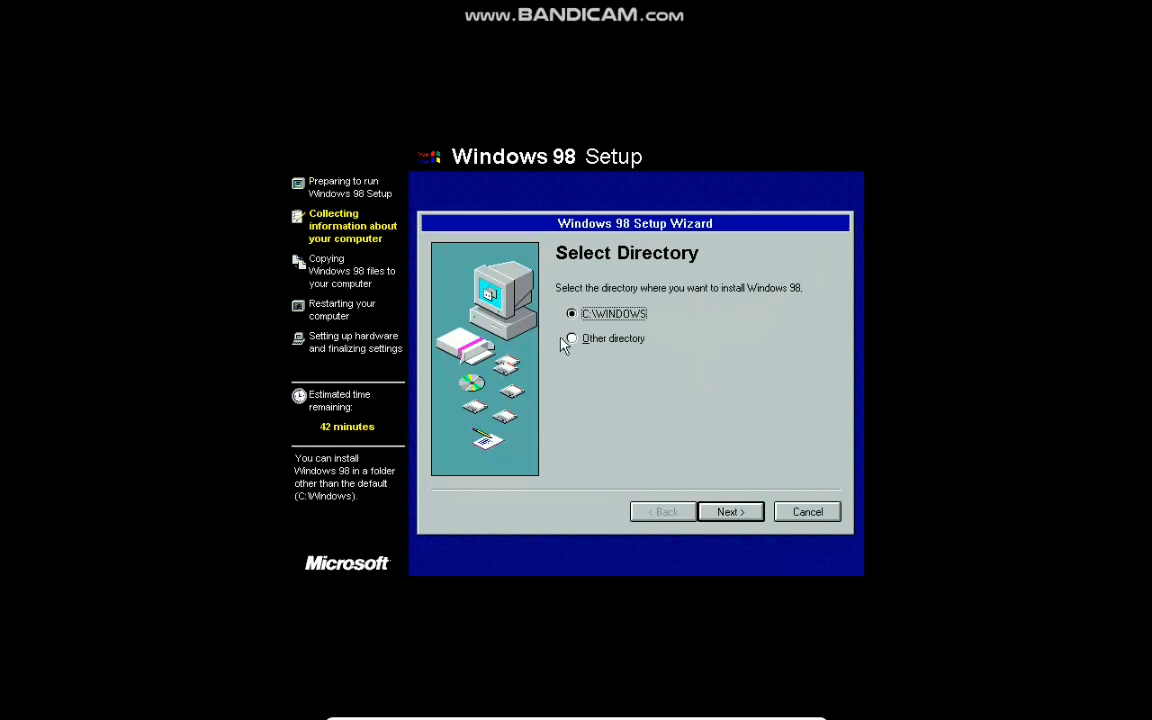
{"action": "left_click", "coordinate": [727, 513]}
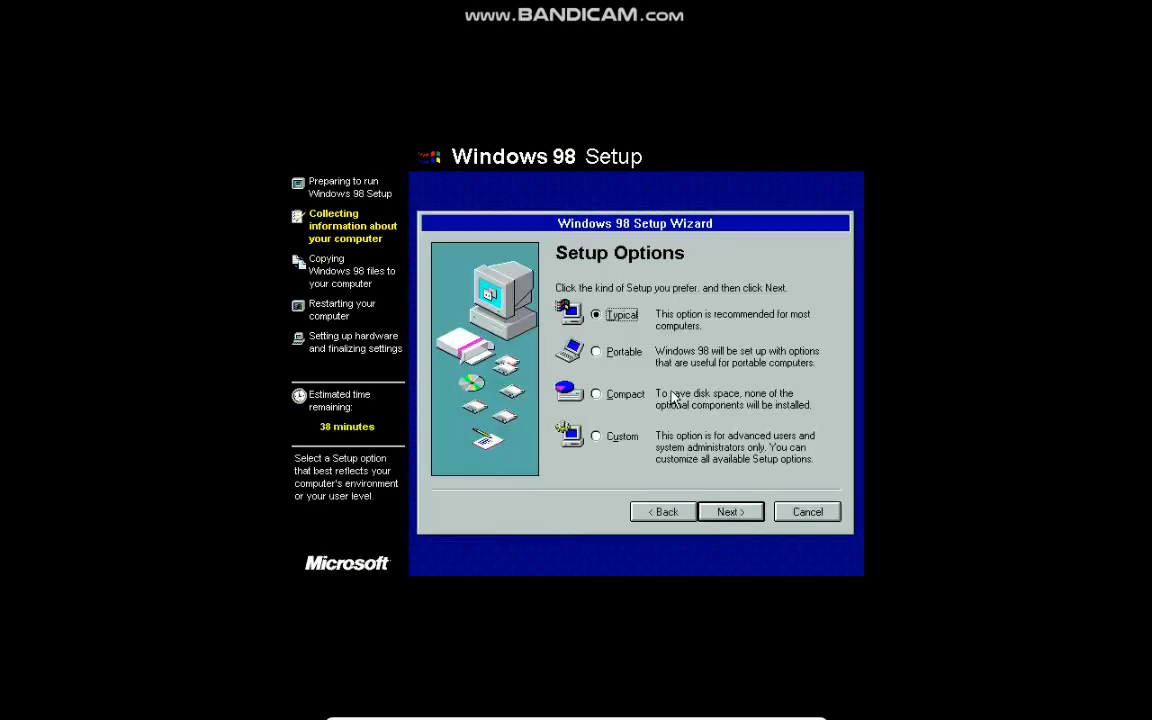
{"action": "left_click", "coordinate": [729, 510]}
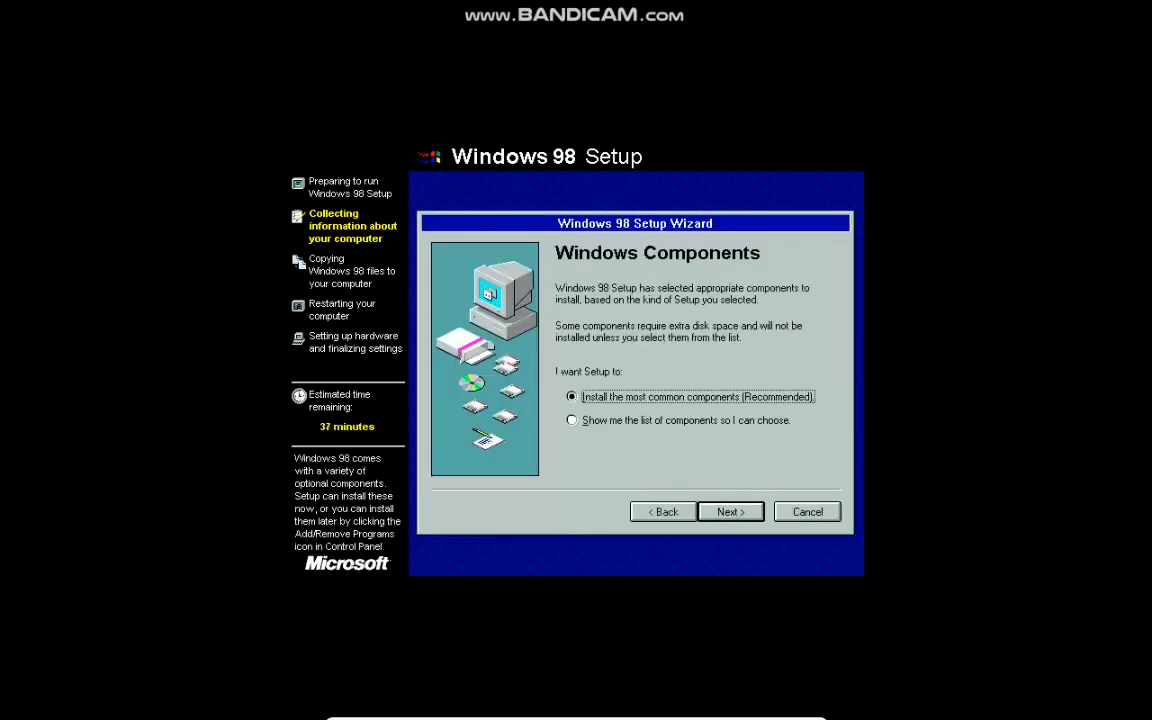
Step: Accept installing the most common components and set the computer name to mshqipetv on the Identification page
{"action": "left_click", "coordinate": [718, 513]}
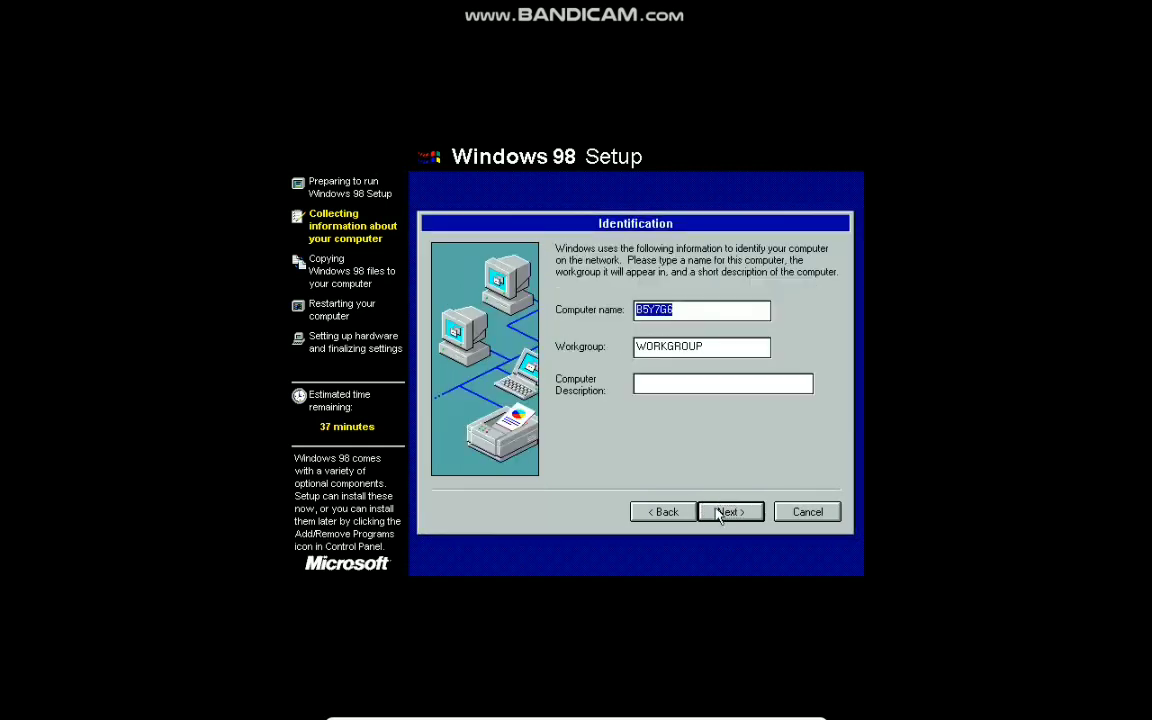
{"action": "key", "text": "BackSpace"}
{"action": "type", "text": "mshaipetv"}
{"action": "key", "text": "BackSpace"}
{"action": "key", "text": "BackSpace"}
{"action": "key", "text": "BackSpace"}
{"action": "key", "text": "BackSpace"}
{"action": "key", "text": "BackSpace"}
{"action": "key", "text": "BackSpace"}
{"action": "type", "text": "a"}
{"action": "key", "text": "BackSpace"}
{"action": "type", "text": "qipetv"}
{"action": "left_click", "coordinate": [718, 512]}
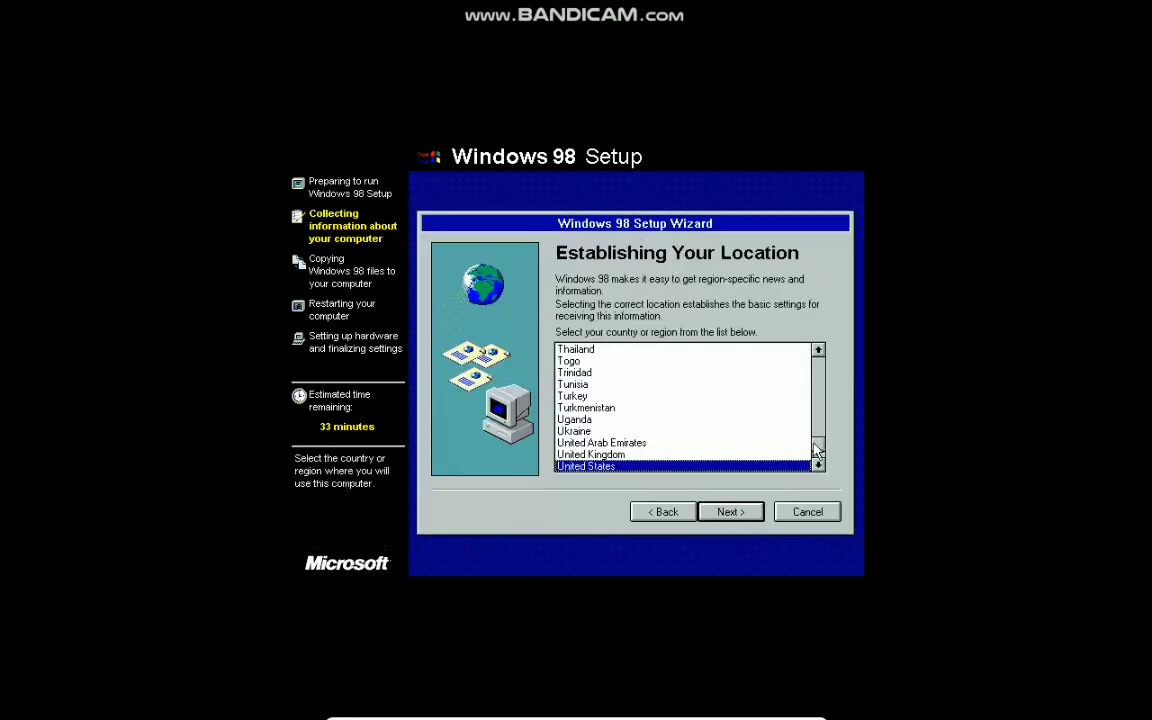
{"action": "left_click_drag", "start_coordinate": [818, 444], "coordinate": [823, 362]}
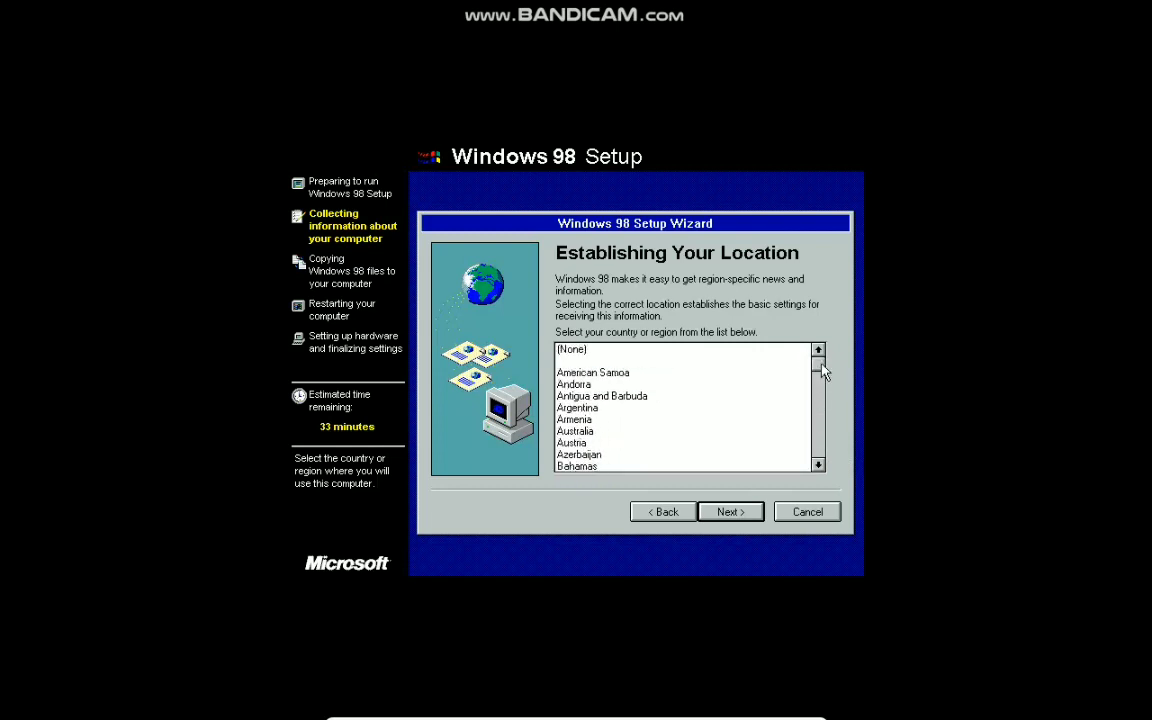
{"action": "scroll", "coordinate": [683, 407], "scroll_direction": "down", "scroll_amount": 20}
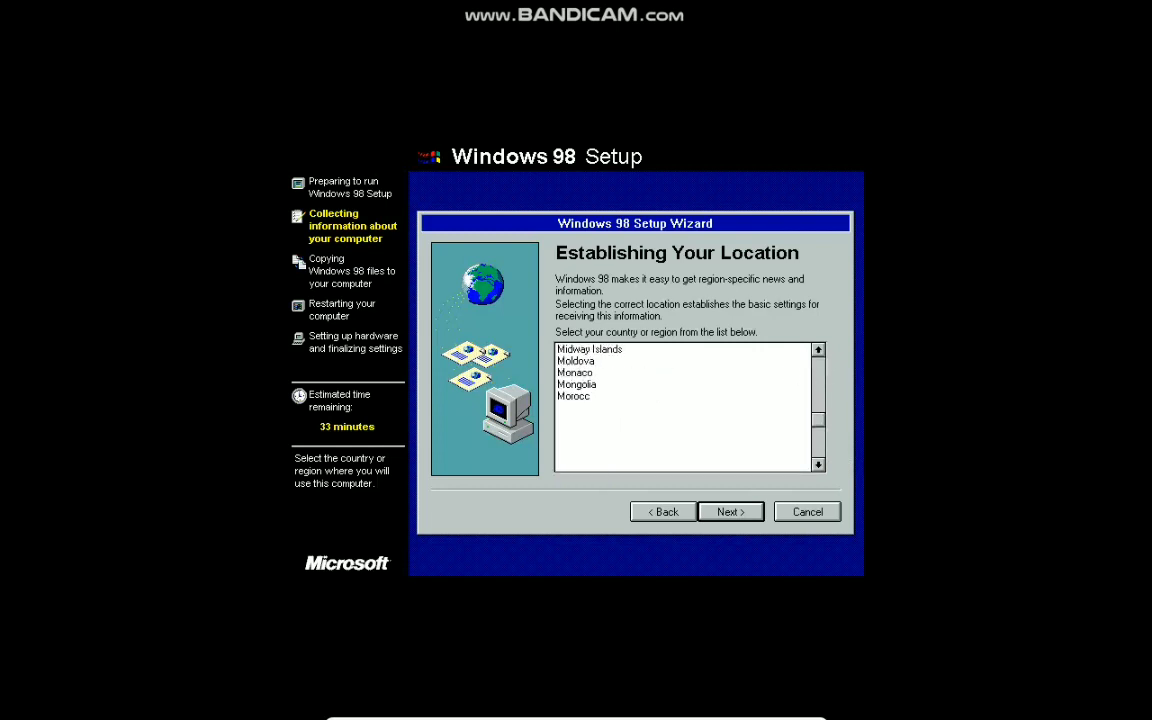
{"action": "scroll", "coordinate": [683, 407], "scroll_direction": "down", "scroll_amount": 1}
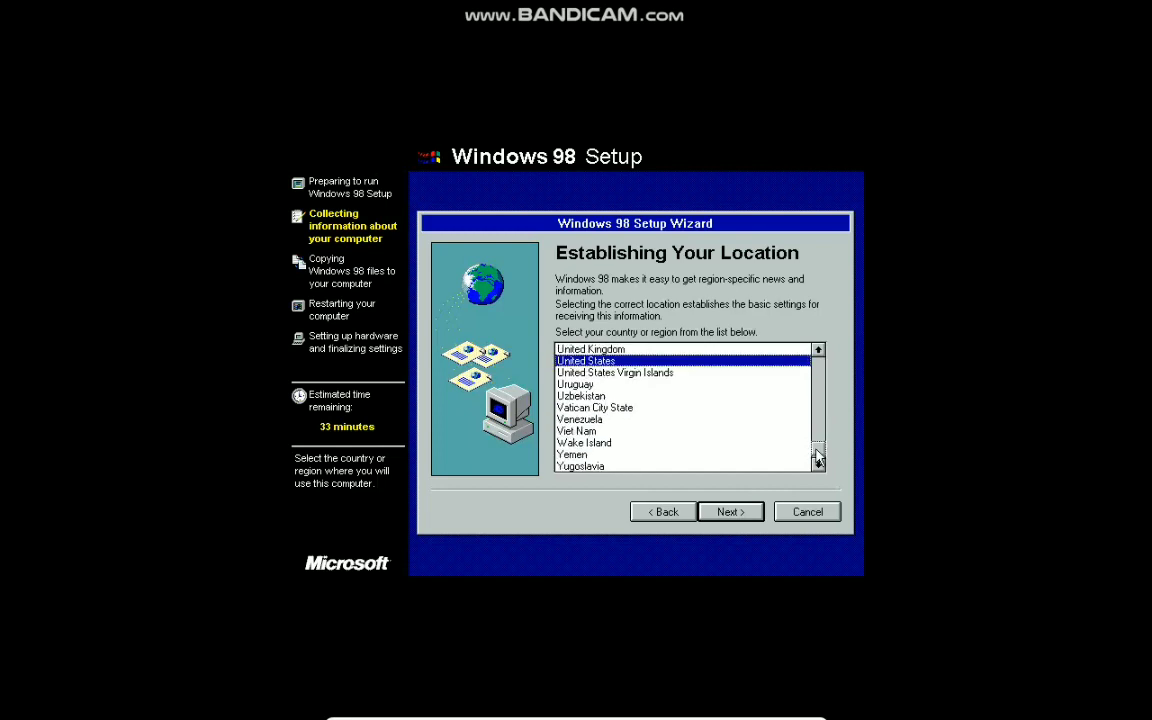
{"action": "left_click", "coordinate": [593, 467]}
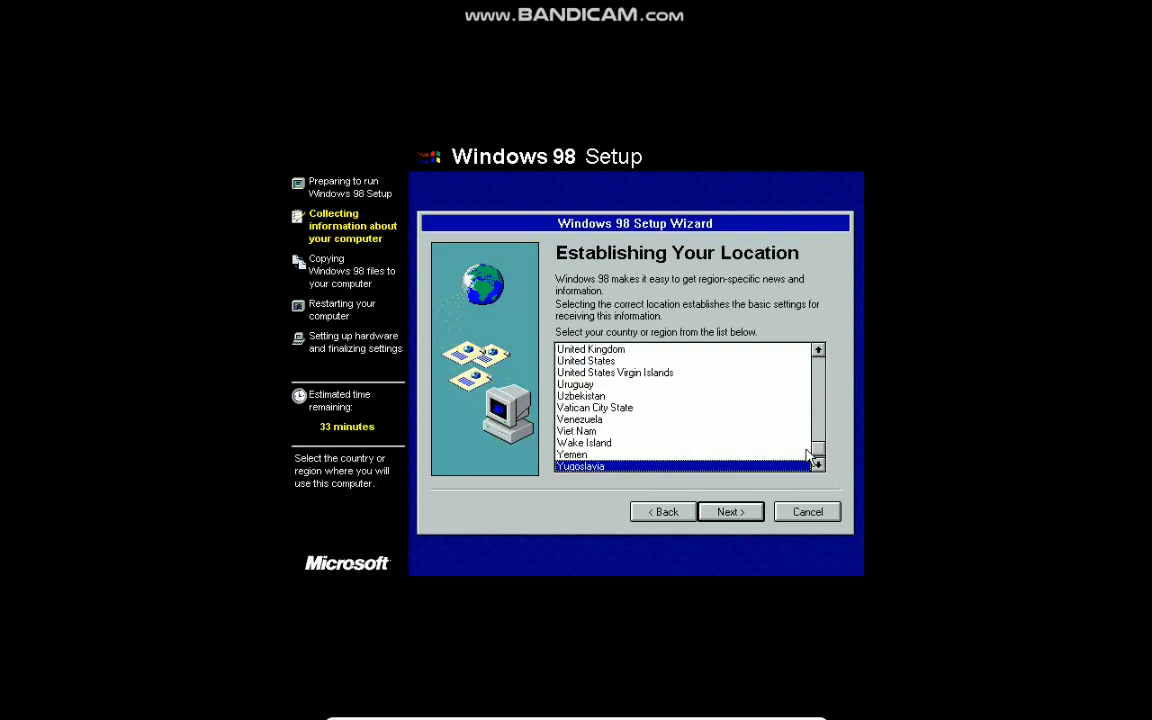
Step: Choose Albania as the country or region and continue through the following Setup pages
{"action": "left_click_drag", "start_coordinate": [816, 451], "coordinate": [816, 360]}
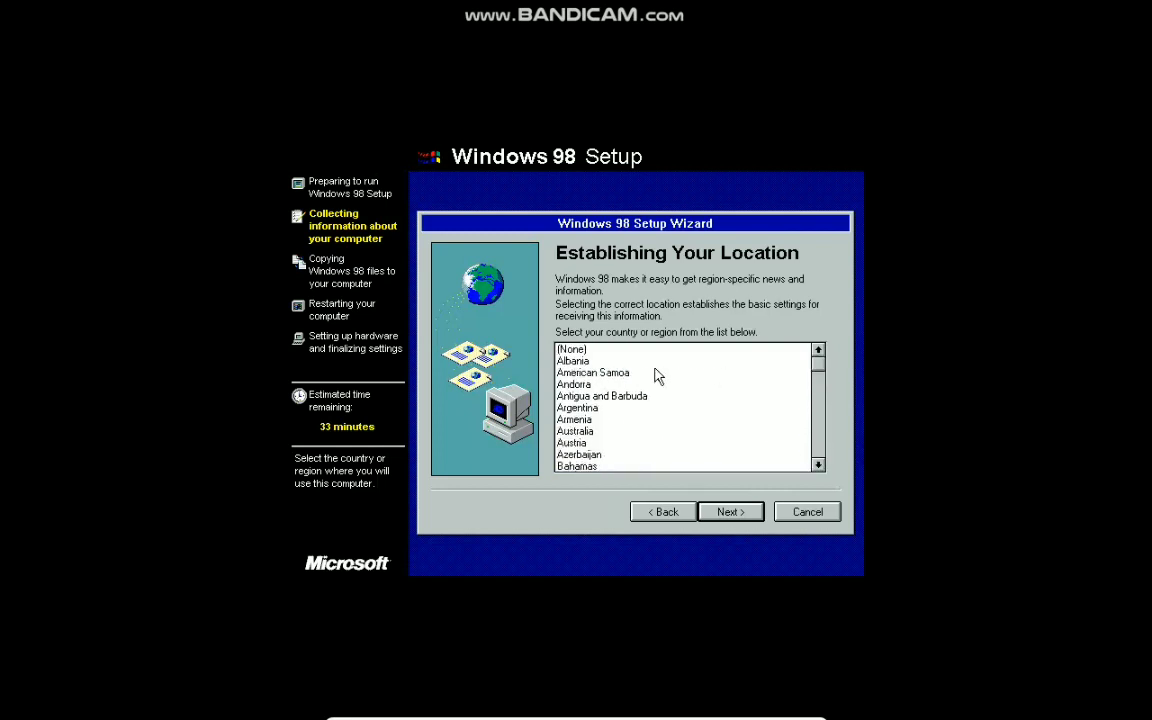
{"action": "left_click", "coordinate": [578, 364]}
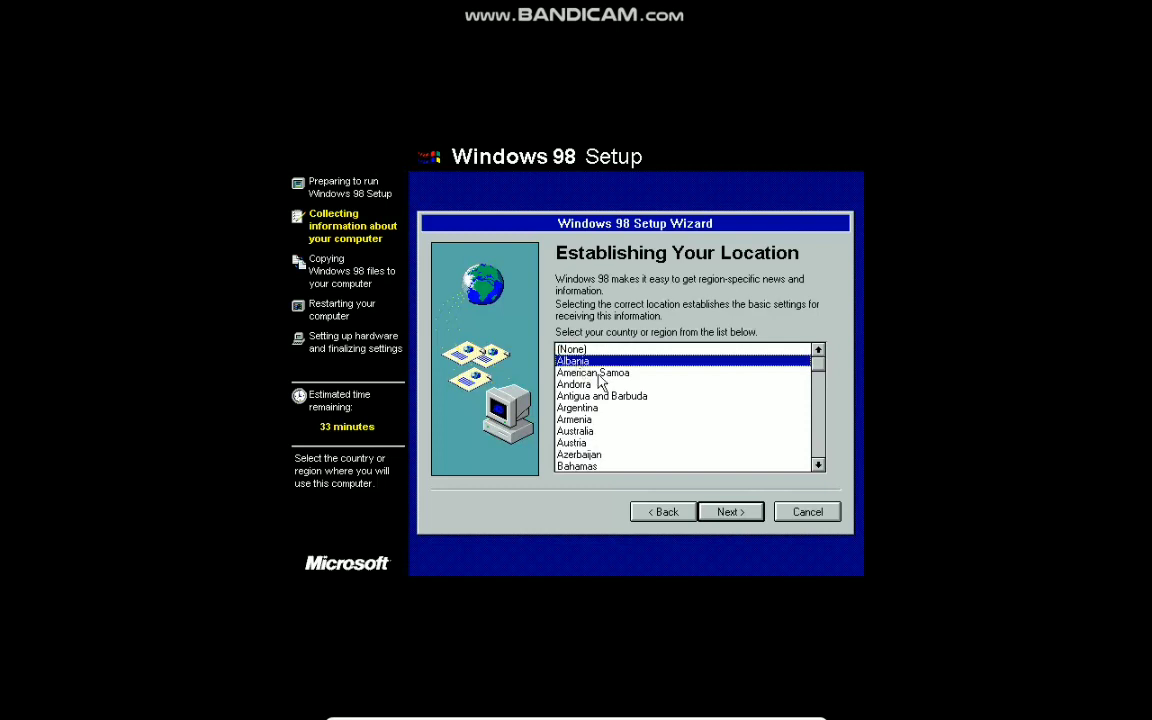
{"action": "left_click", "coordinate": [712, 512]}
{"action": "left_click", "coordinate": [712, 512]}
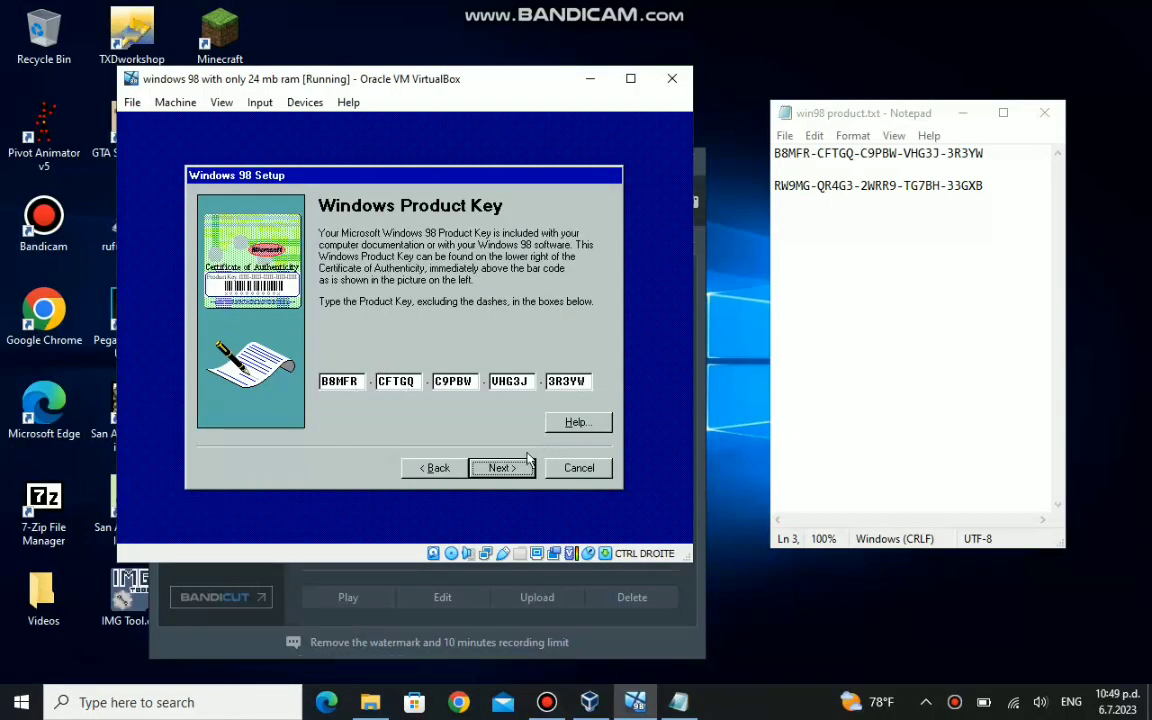
Step: Submit the filled-in product key and finish the Start Wizard with the virtual machine in full-screen mode
{"action": "left_click", "coordinate": [500, 467]}
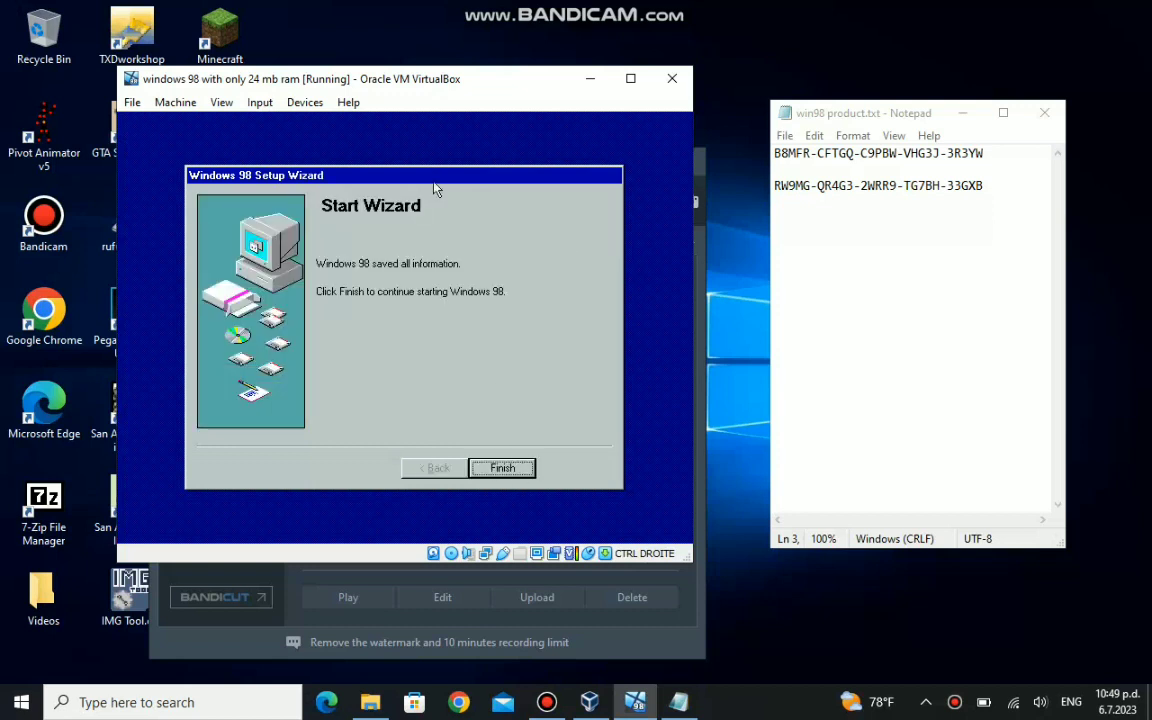
{"action": "left_click", "coordinate": [224, 102]}
{"action": "left_click", "coordinate": [255, 121]}
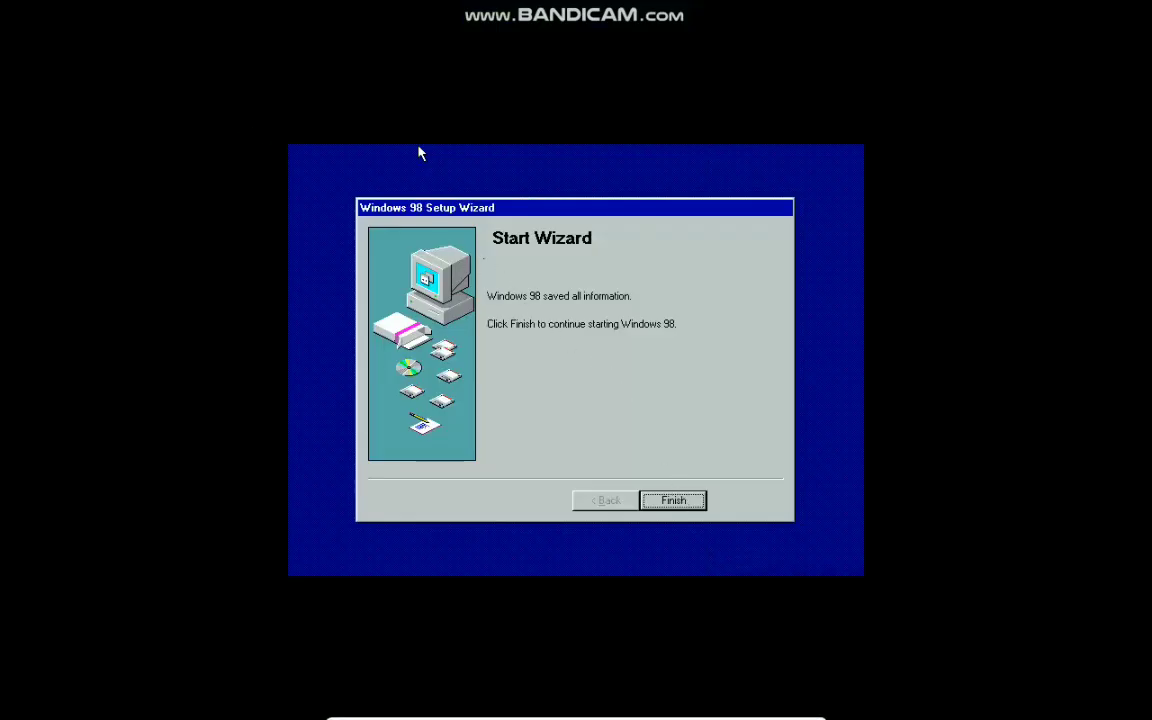
{"action": "left_click", "coordinate": [673, 500]}
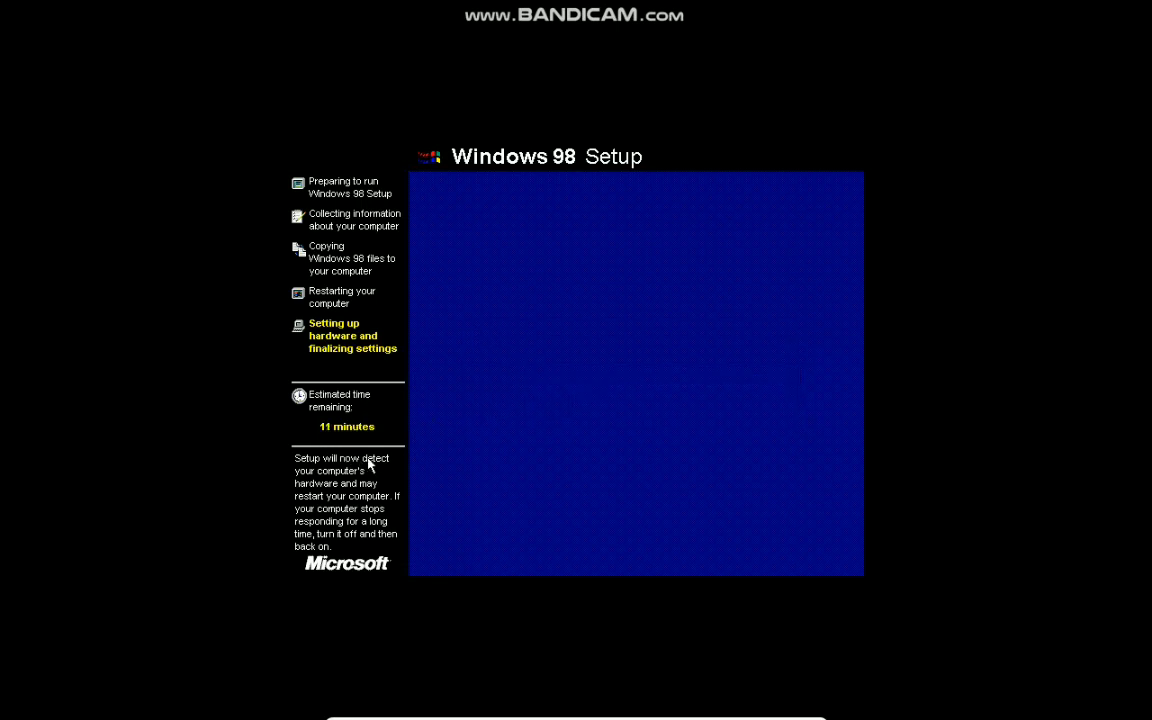
Step: Continue Setup past hardware detection and accept the default date, time and time zone settings
{"action": "left_click", "coordinate": [575, 402]}
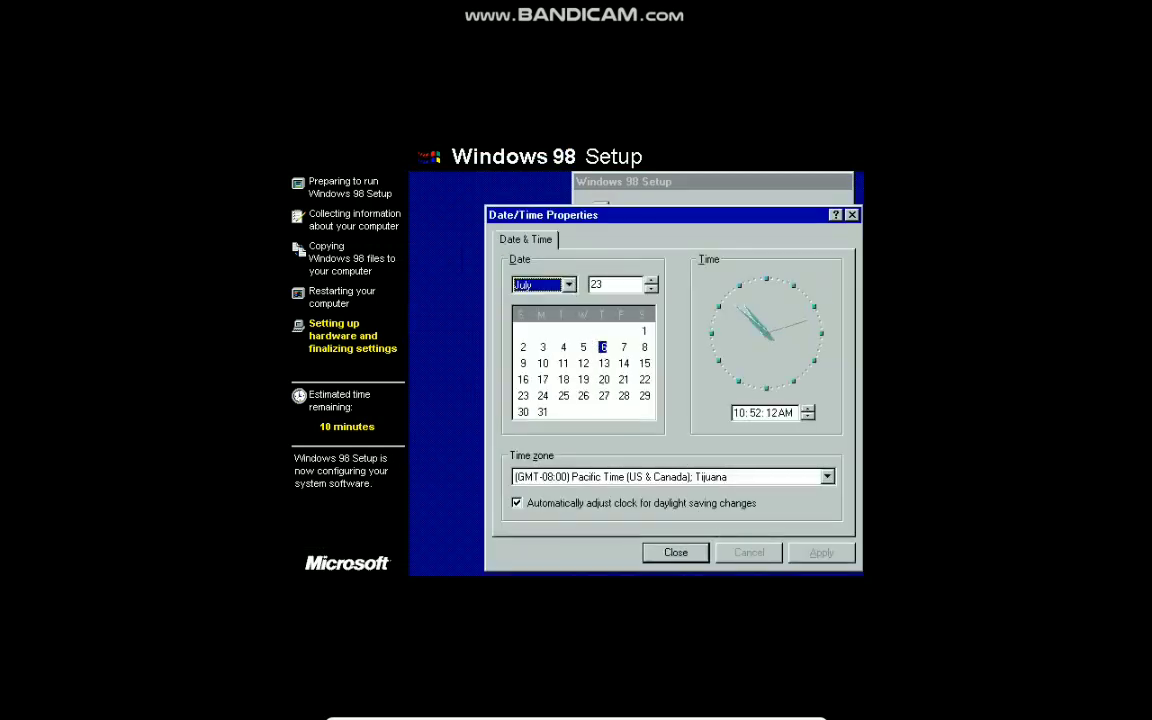
{"action": "left_click", "coordinate": [676, 553]}
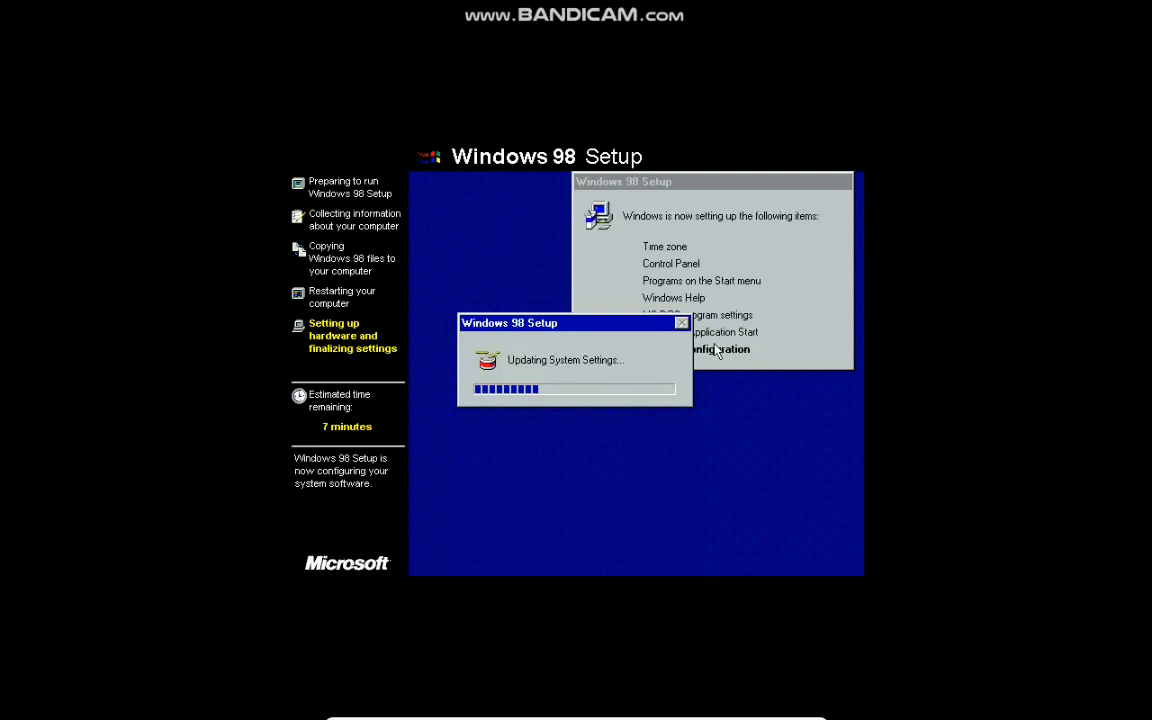
{"action": "left_click", "coordinate": [650, 311]}
{"action": "left_click", "coordinate": [540, 405]}
{"action": "left_click", "coordinate": [603, 322]}
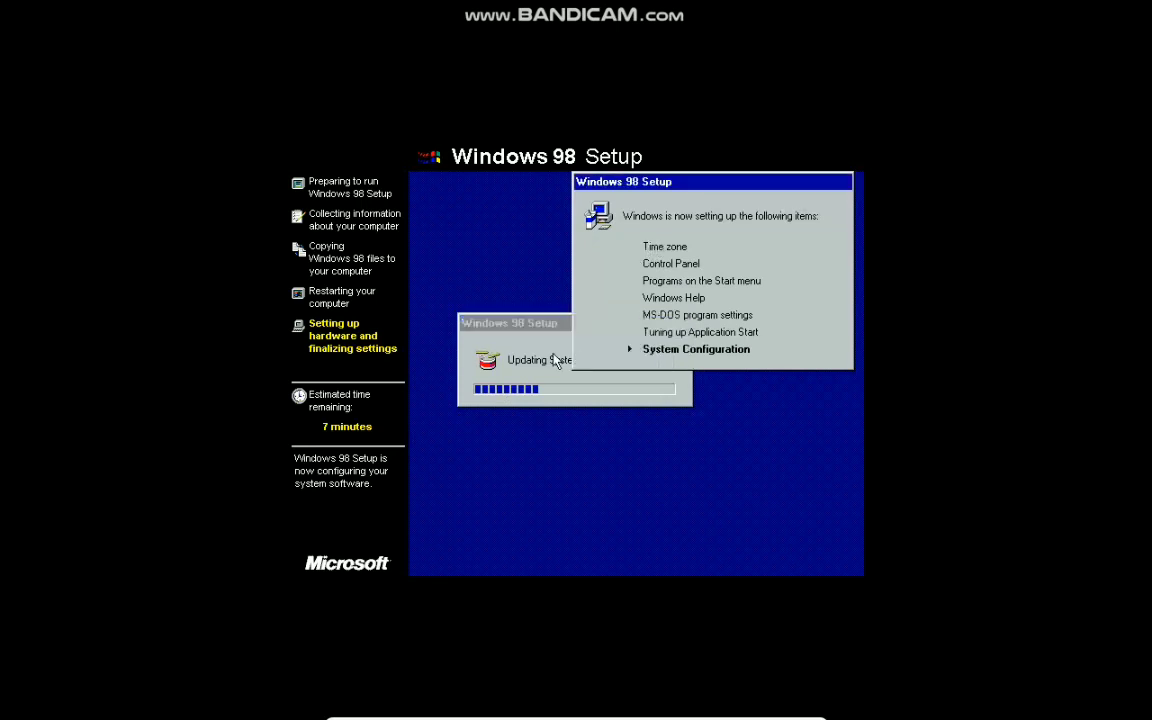
{"action": "left_click", "coordinate": [497, 320]}
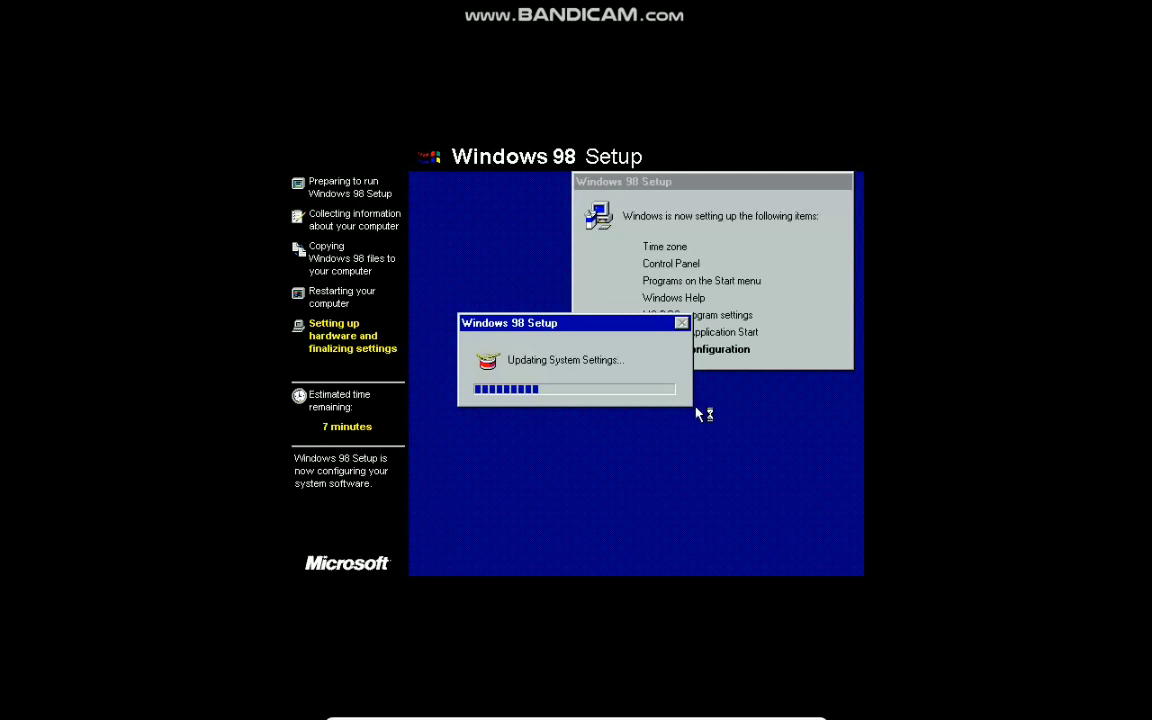
{"action": "left_click_drag", "start_coordinate": [640, 329], "coordinate": [577, 311]}
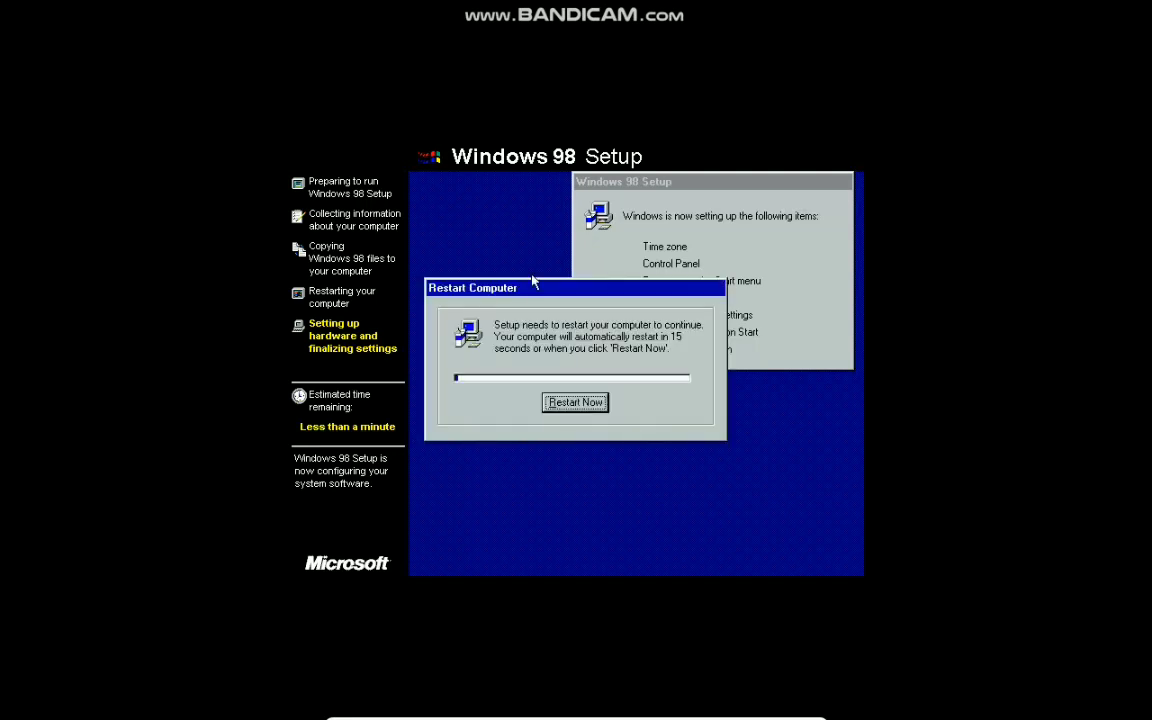
Step: Restart the computer immediately as Setup requests and boot from the hard disk
{"action": "left_click", "coordinate": [575, 402]}
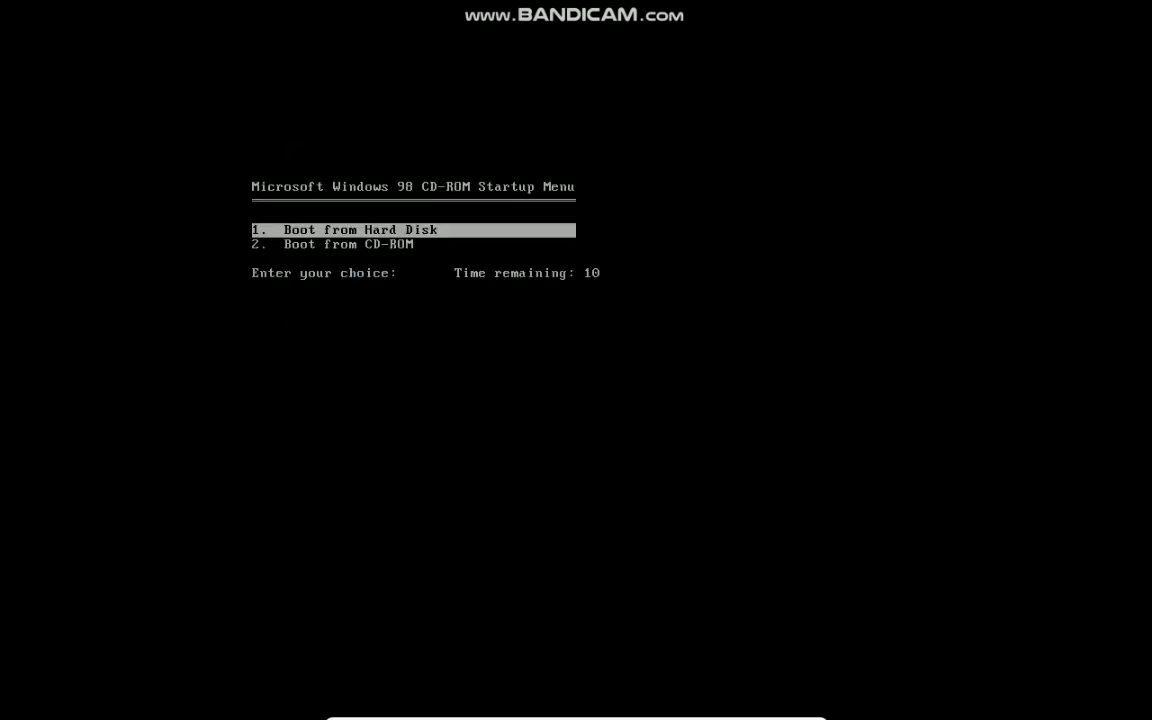
{"action": "key", "text": "Return"}
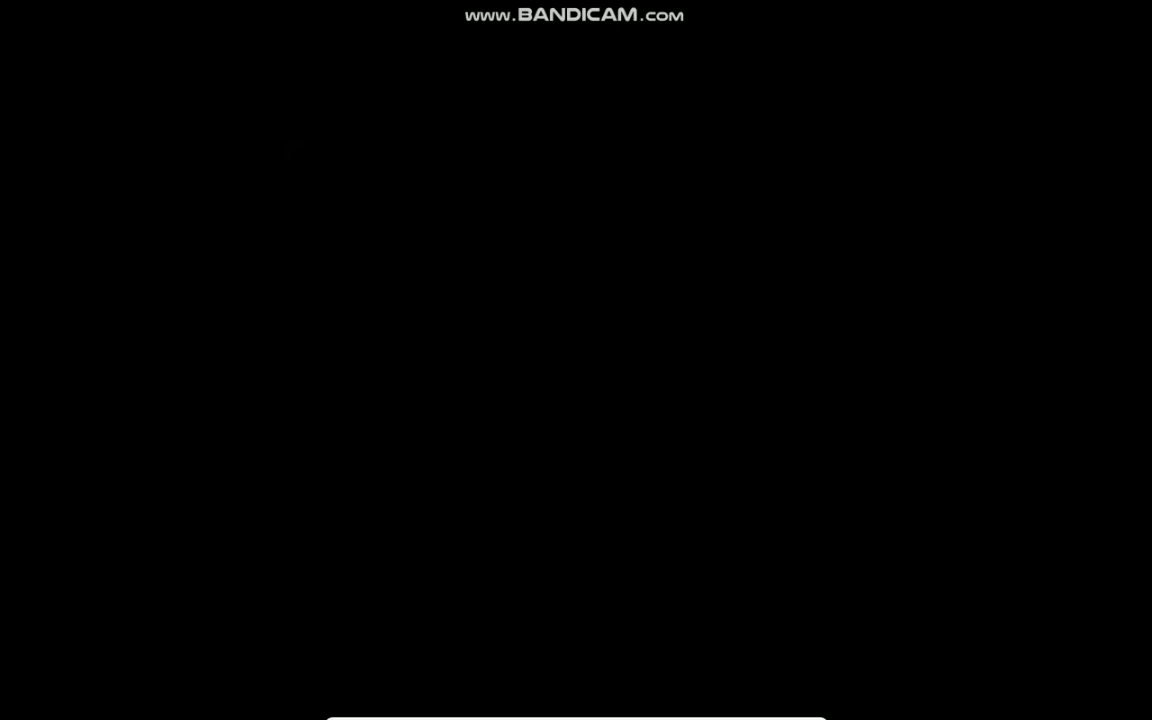